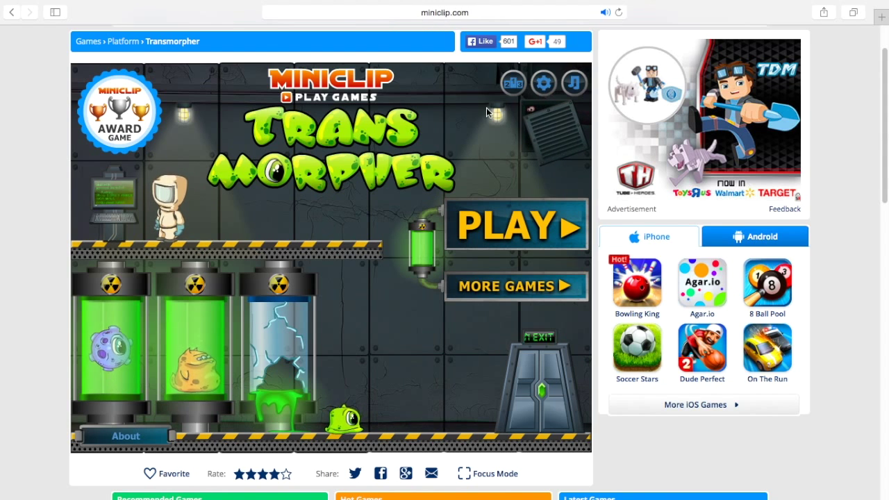
Start Transmorpher, jump the blob up the crate stack into stage 1's exit, and continue
left_click(506, 215)
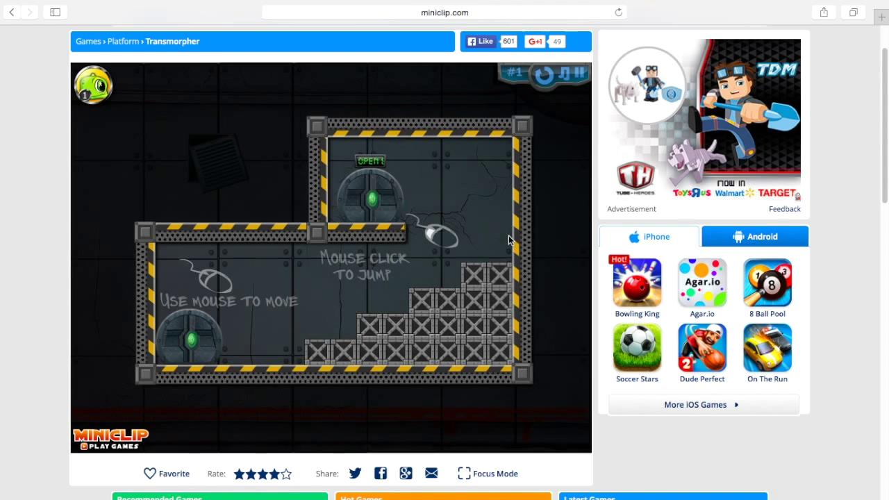
left_click(339, 326)
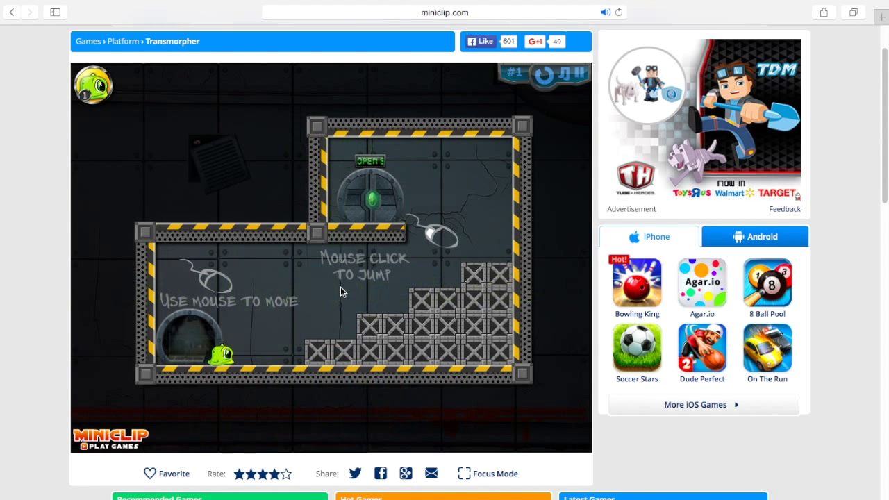
left_click(334, 296)
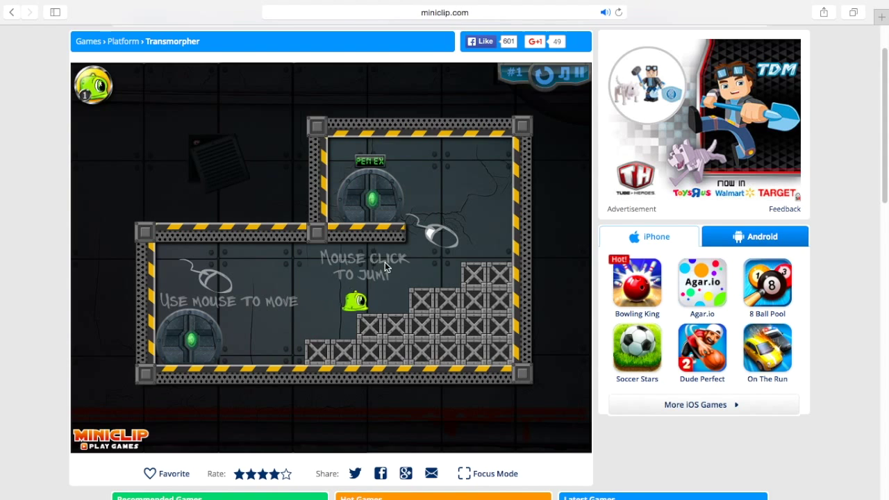
left_click(466, 221)
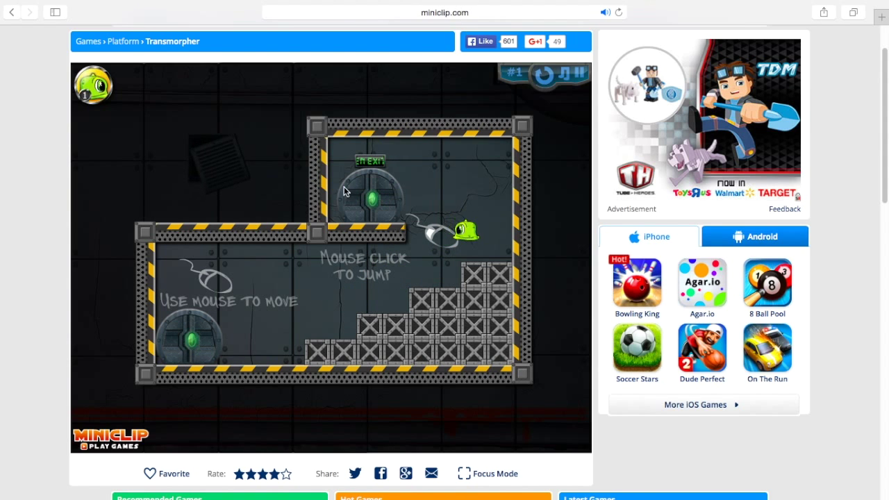
left_click(455, 181)
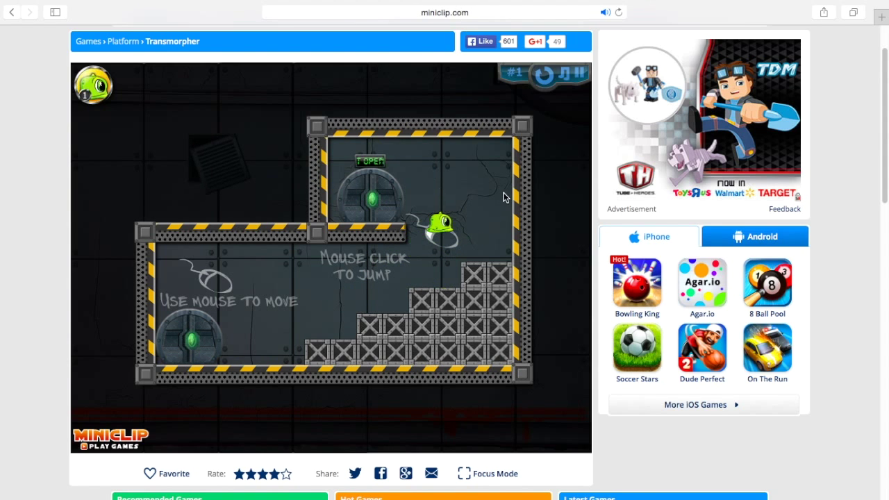
left_click(396, 174)
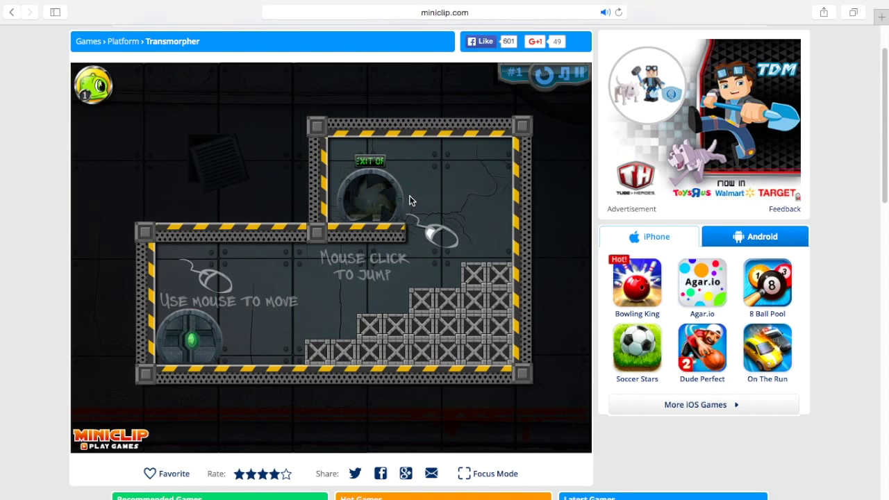
left_click(357, 222)
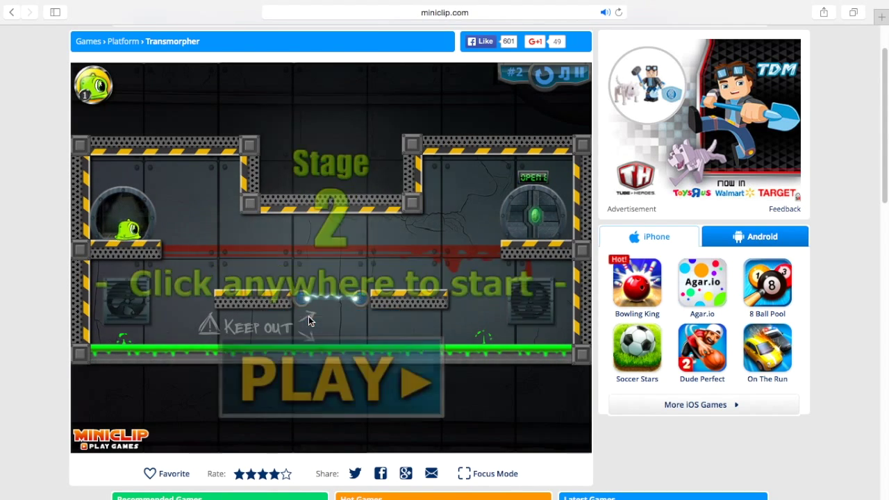
Attempt stage 2, jumping the blob over the electric gap toward the exit
left_click(308, 321)
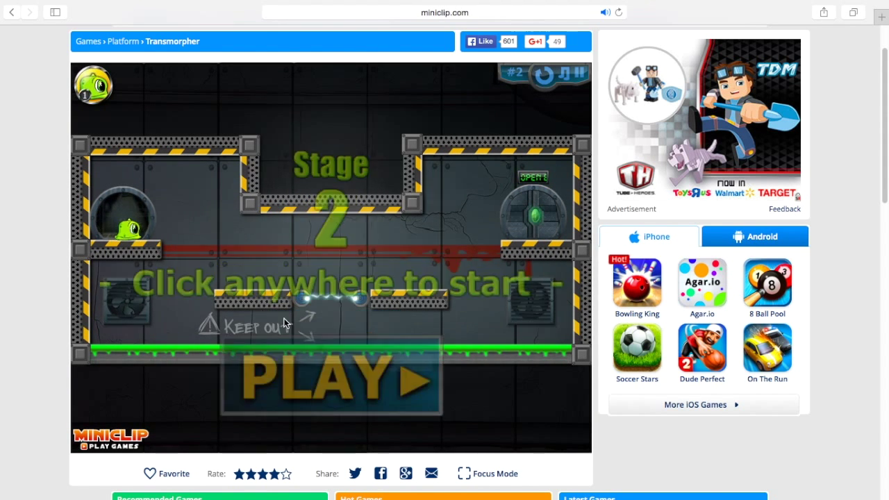
left_click(284, 324)
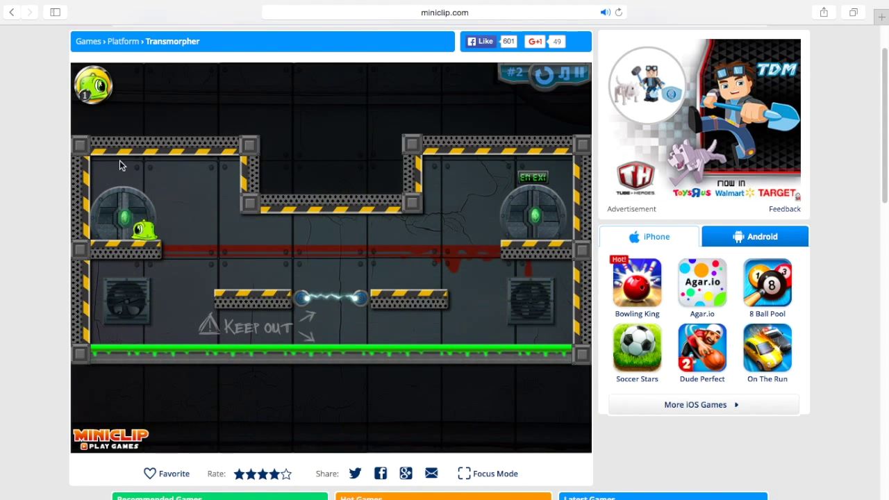
left_click(277, 257)
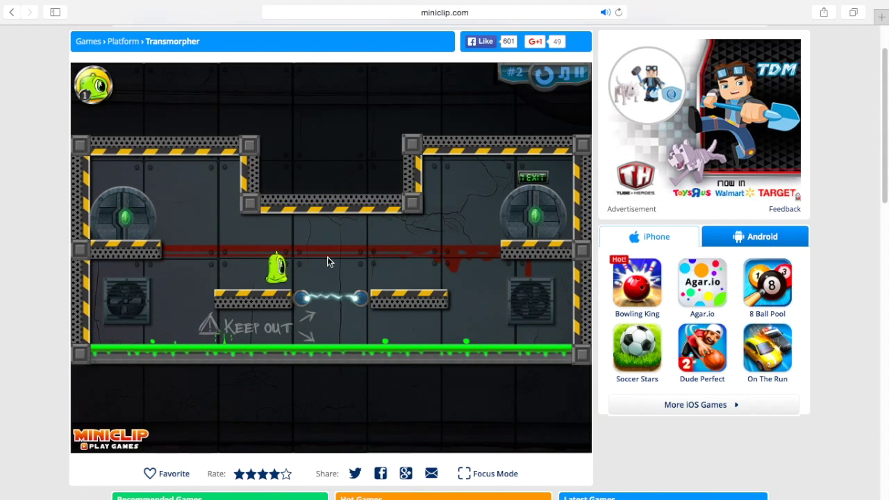
left_click(453, 241)
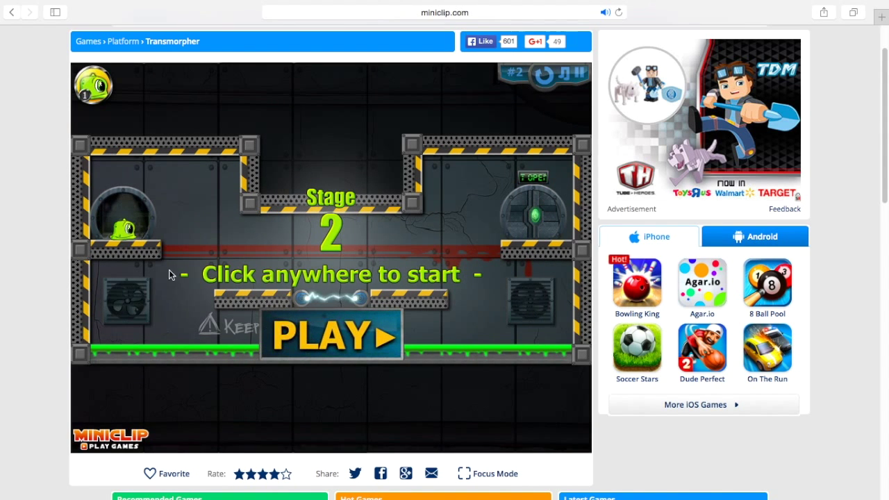
Retry stage 2, leaping the electric gap to the right platform and into the exit
left_click(170, 274)
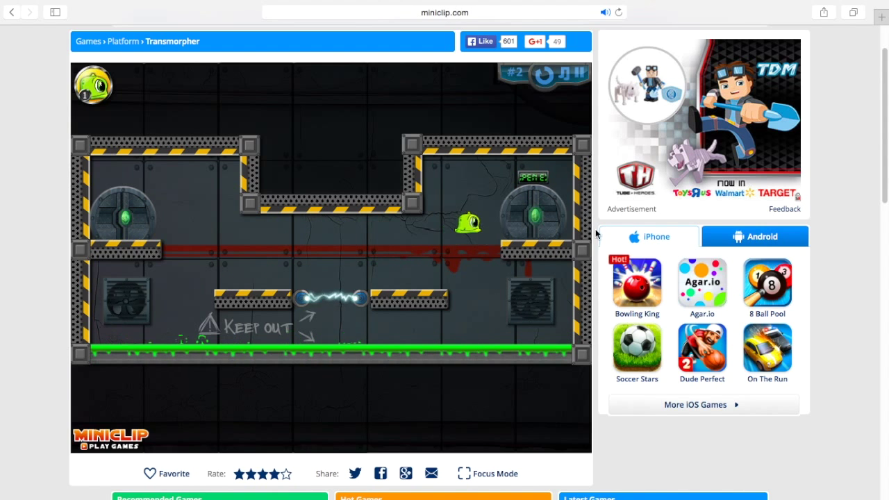
left_click(542, 239)
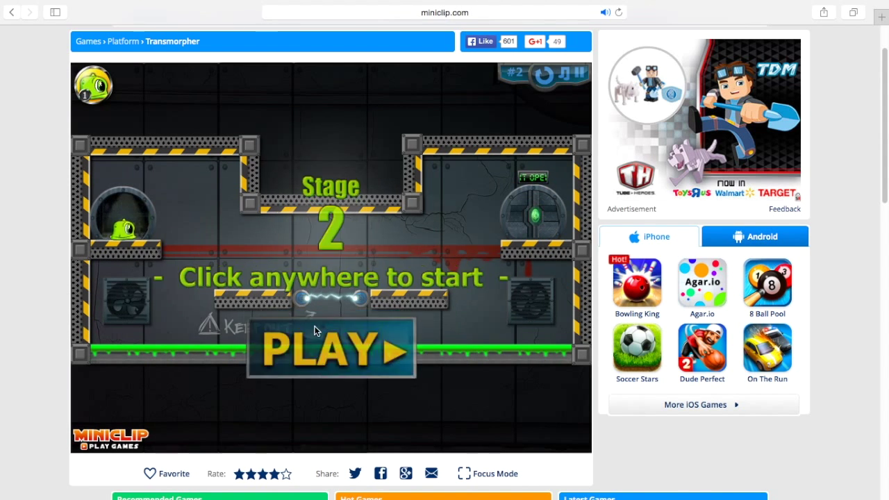
left_click(328, 255)
left_click(338, 253)
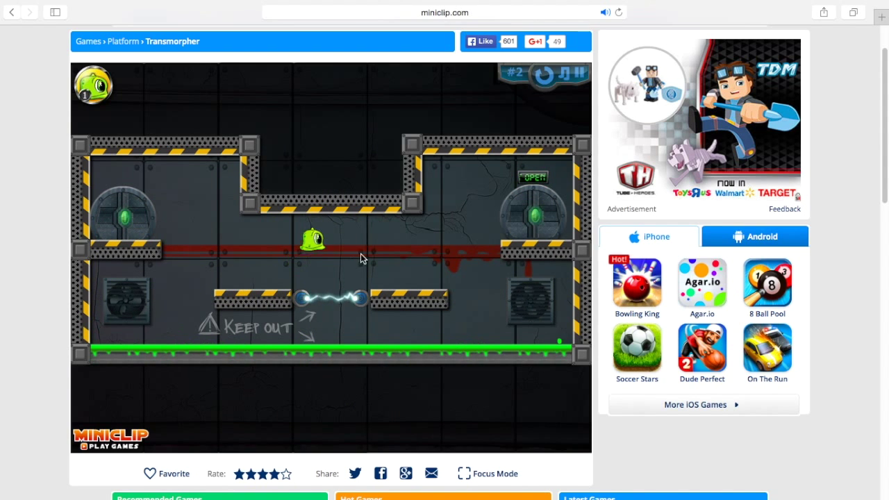
left_click(460, 251)
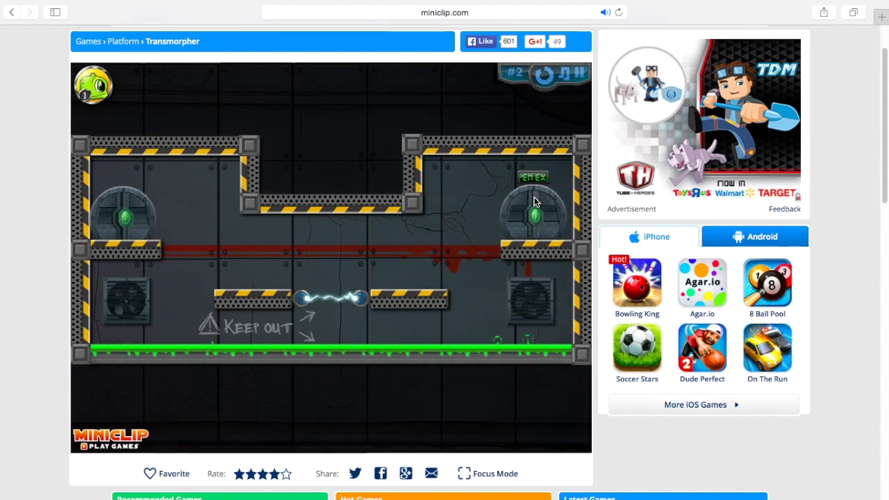
Start stage 3 and steer the blob into the blue flying creature to absorb it
left_click(380, 223)
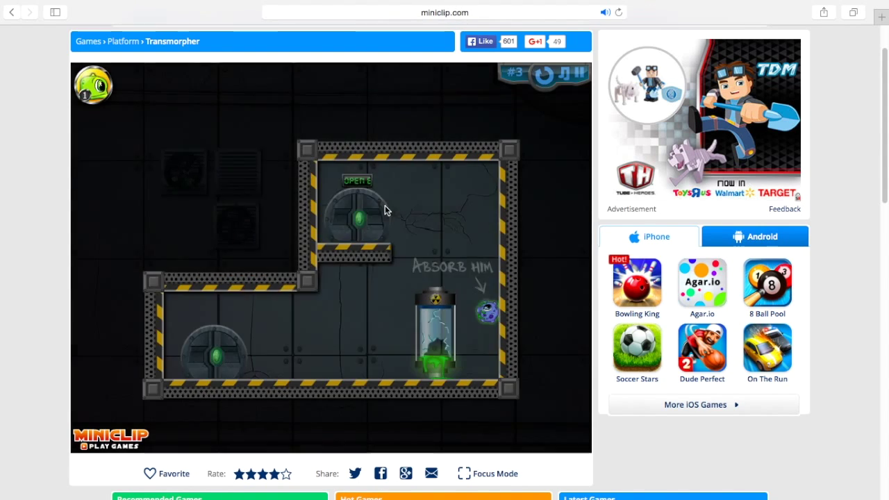
left_click(389, 303)
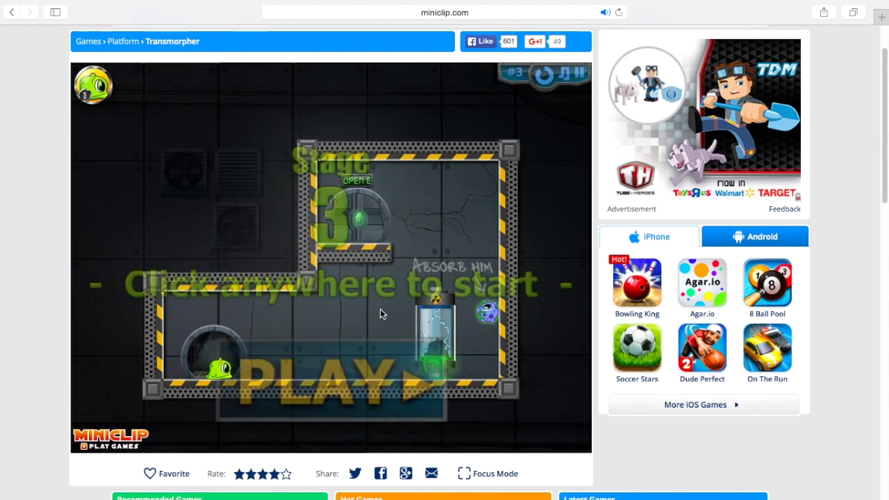
left_click(488, 314)
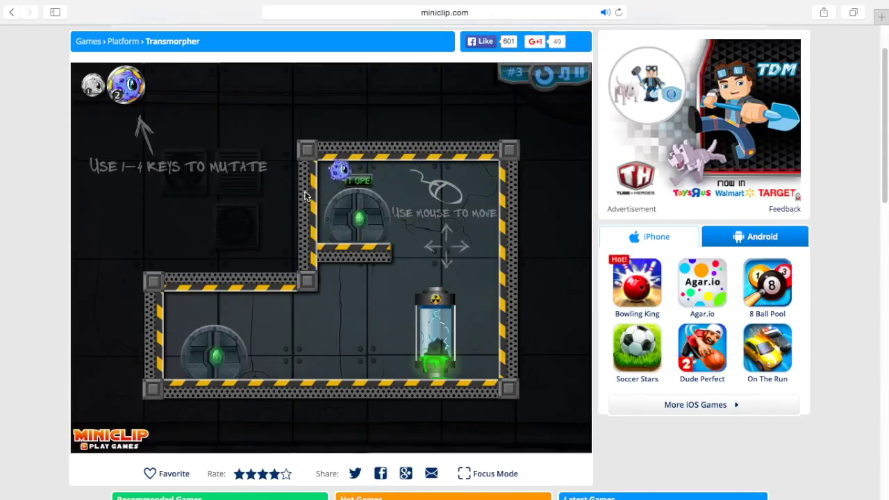
Begin stage 4 and jump the creature rightward off the ledge
left_click(360, 234)
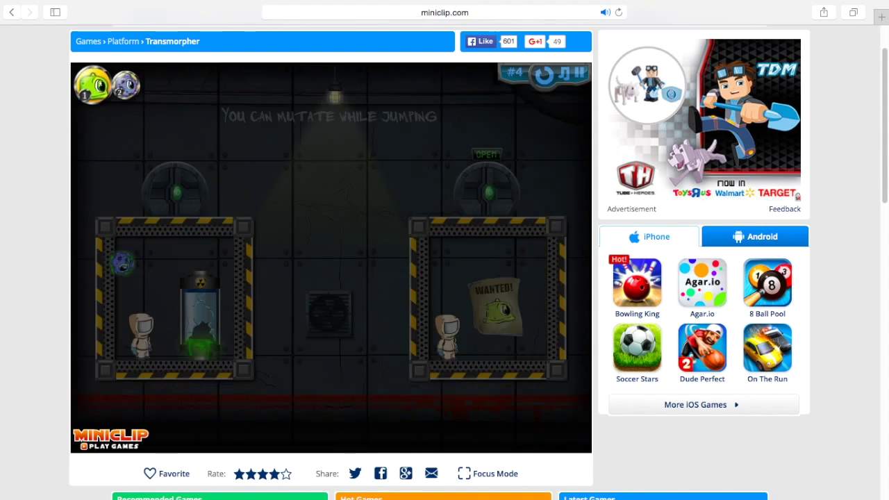
left_click(355, 234)
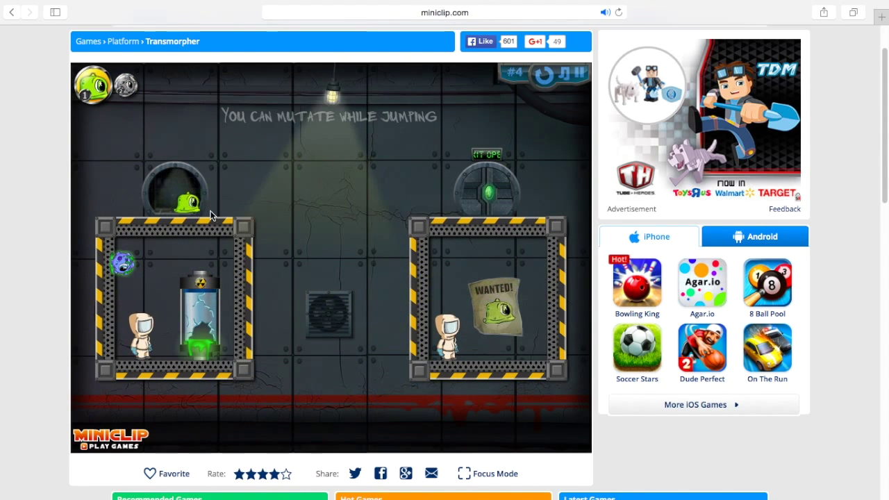
key("Right")
key("Up")
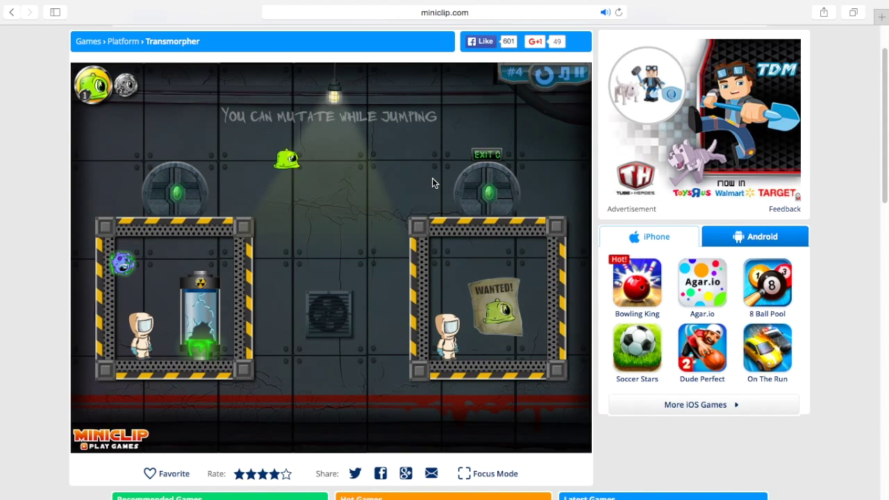
key("Right")
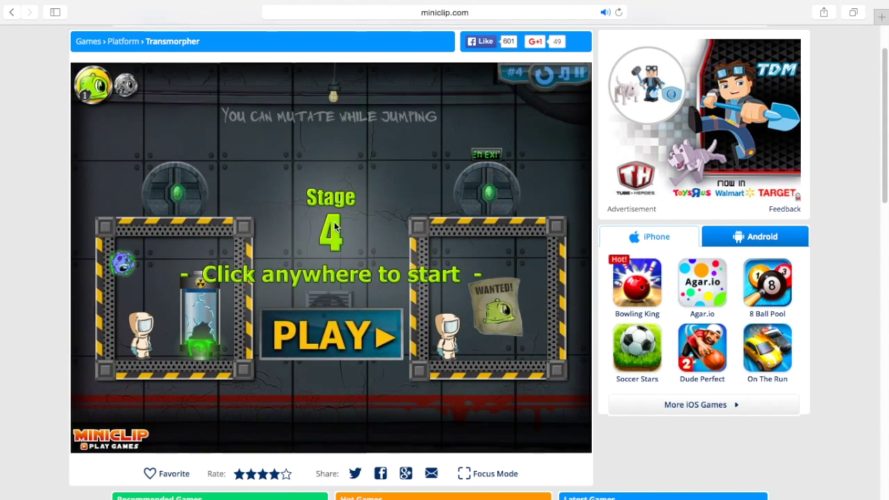
Restart stage 4, climb the left cage in blue form, then cross its top as green
left_click(336, 227)
key("Right")
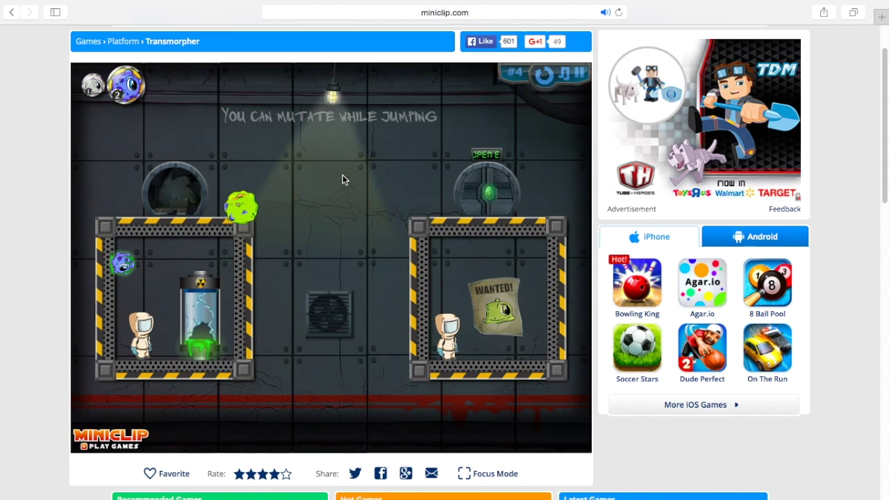
key("2")
key("Right")
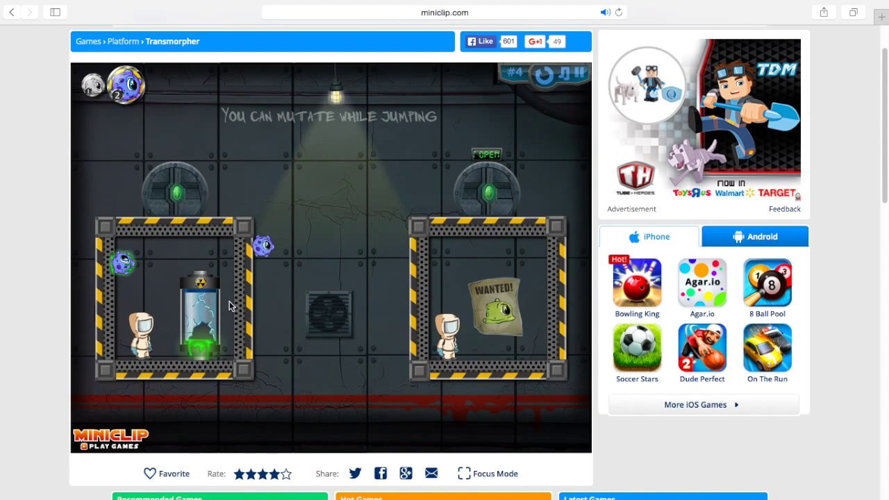
key("Left")
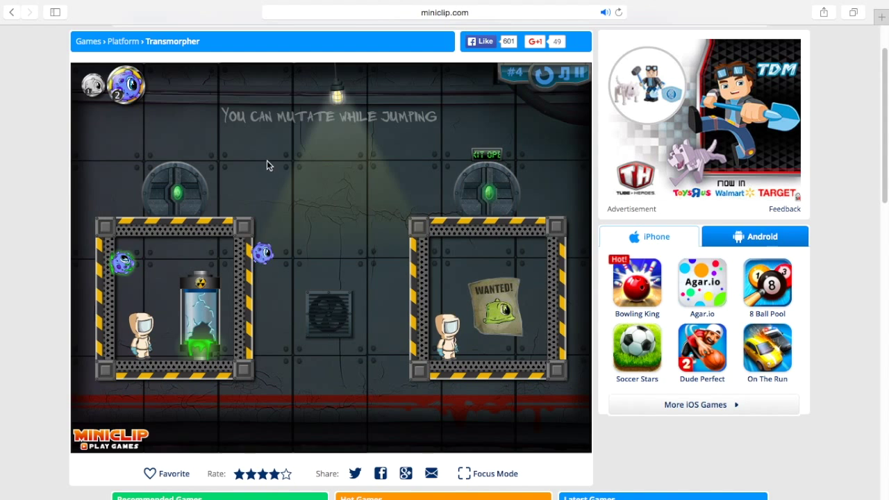
key("1")
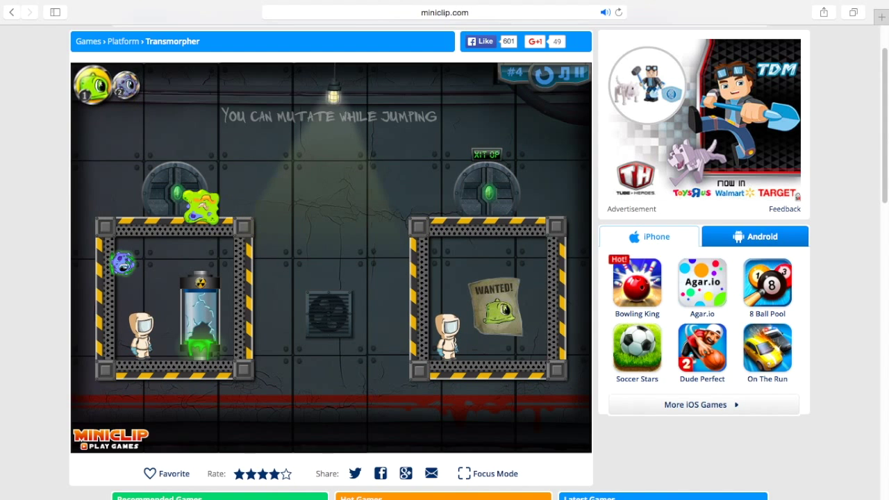
key("Right")
Jump to the right cage, climb it as blue, and walk green into the exit
key("Up")
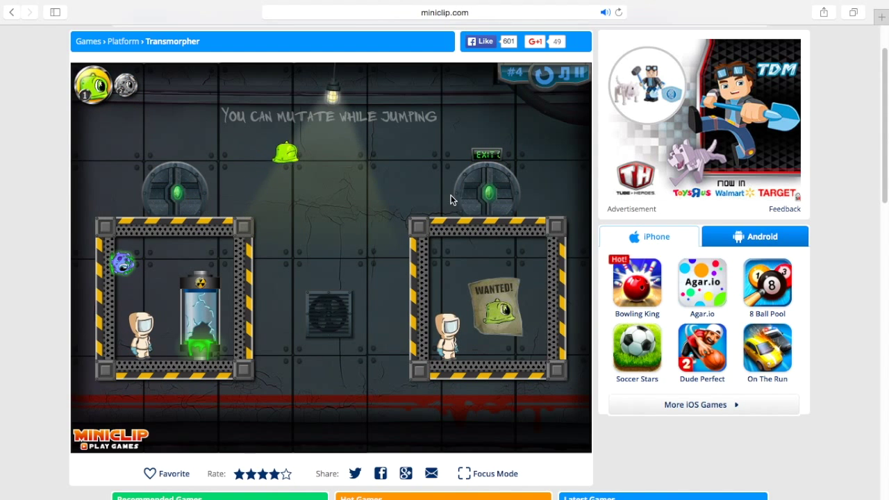
key("2")
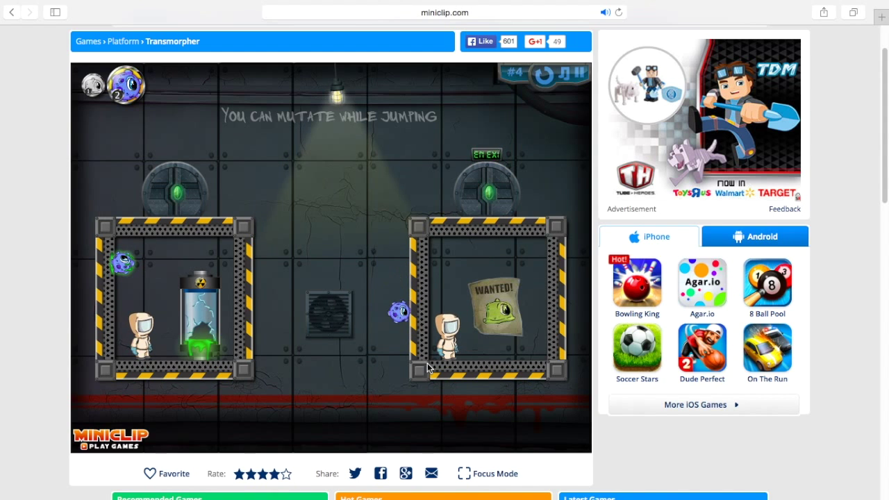
key("Up")
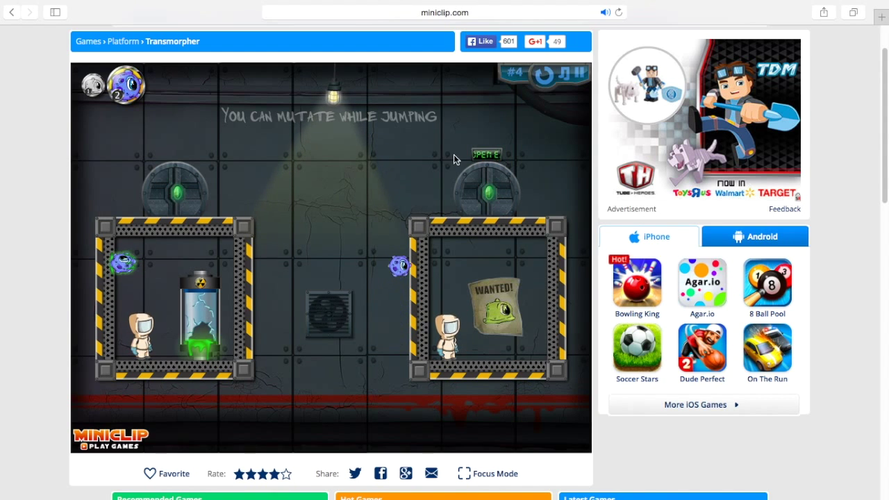
key("Right")
key("space")
key("Right")
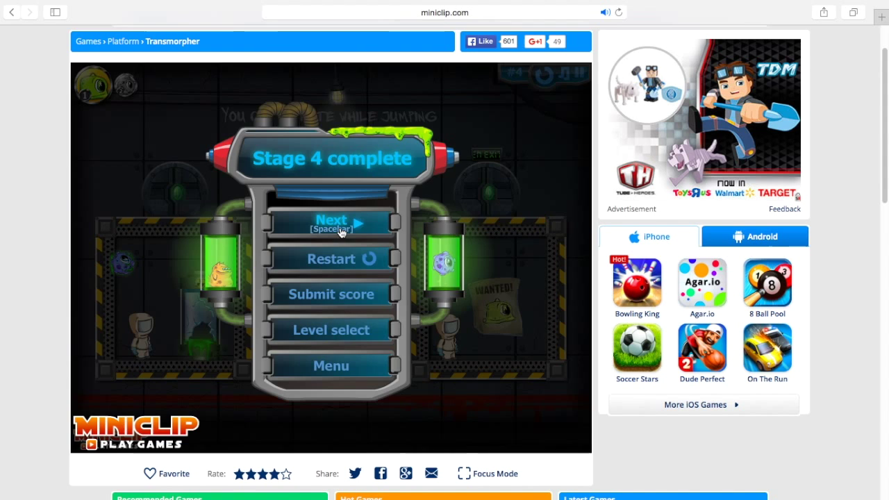
left_click(341, 233)
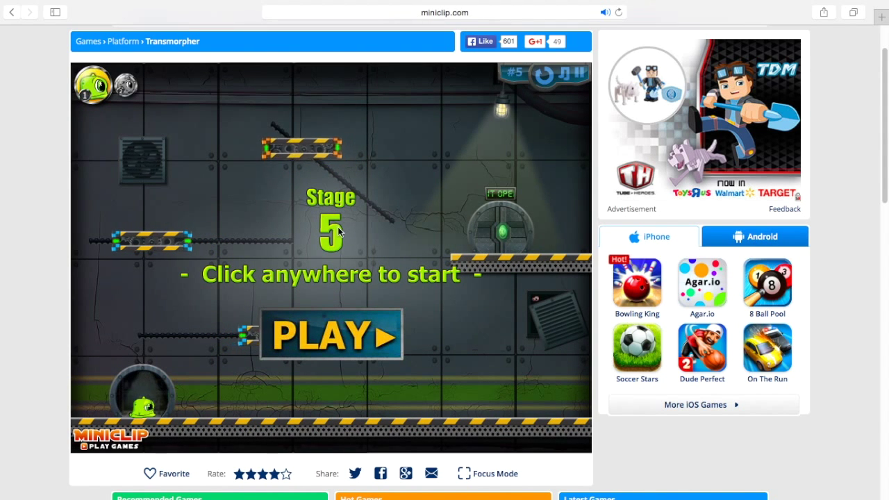
Ride stage 5's moving platforms, toggling blue and green forms, and drop into the exit hatch
left_click(324, 314)
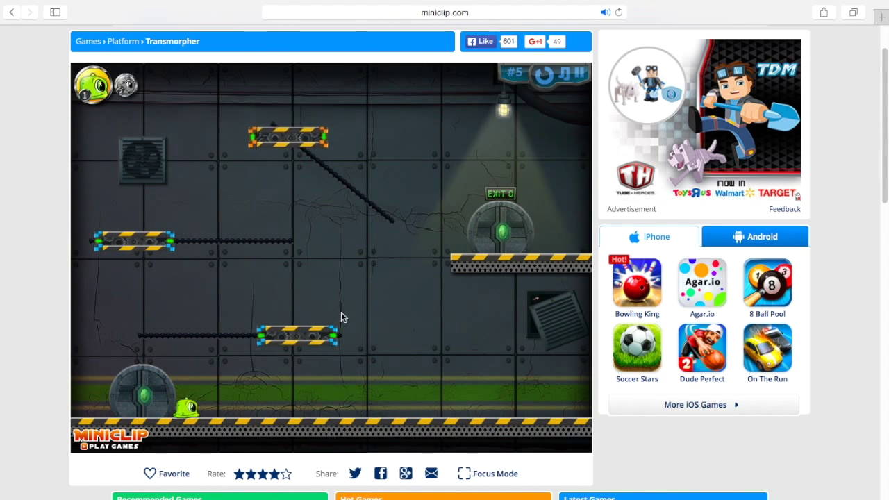
left_click(247, 288)
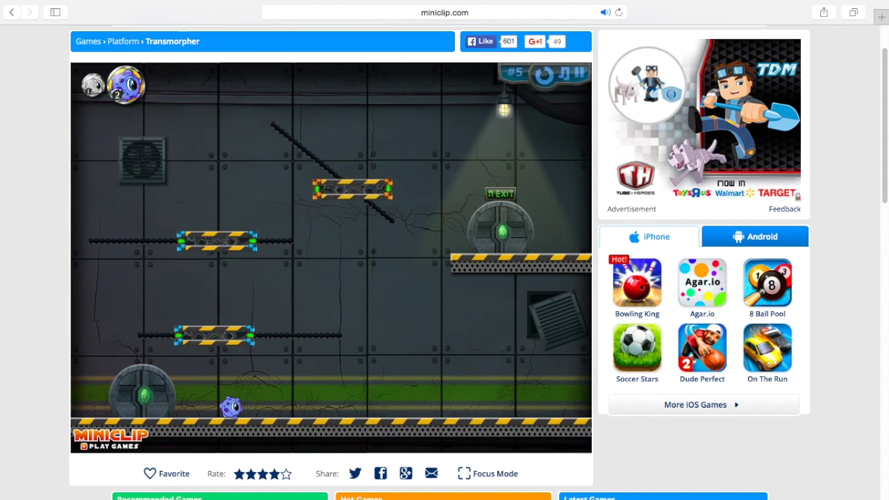
left_click(241, 308)
left_click(187, 290)
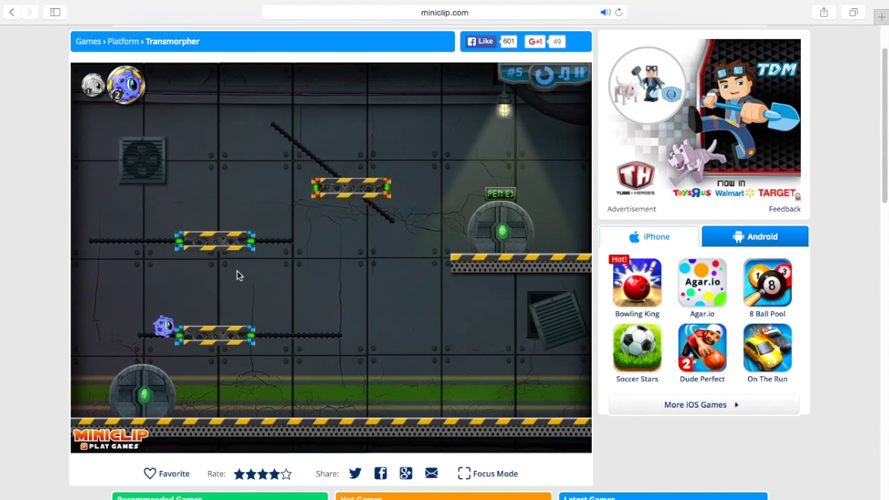
left_click(249, 289)
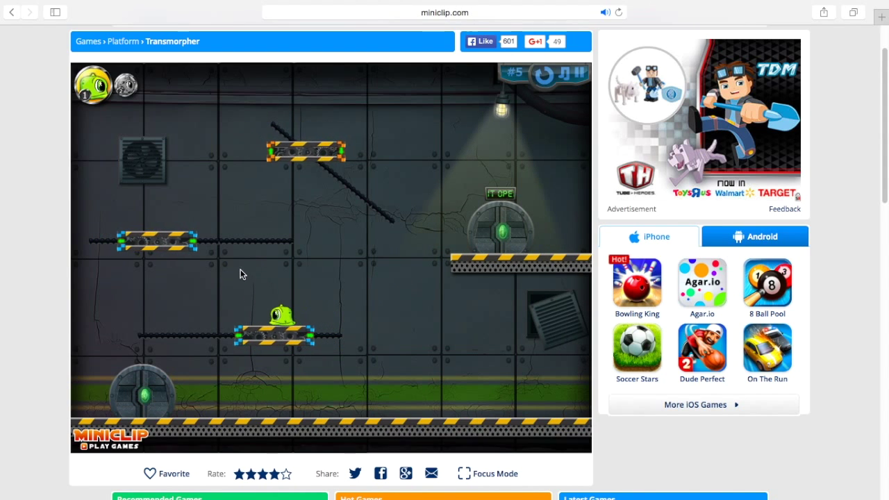
left_click(204, 210)
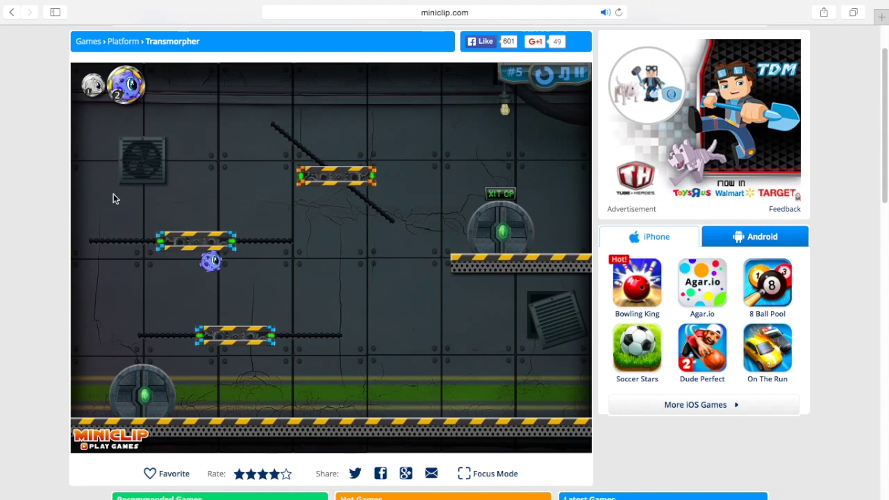
left_click(292, 194)
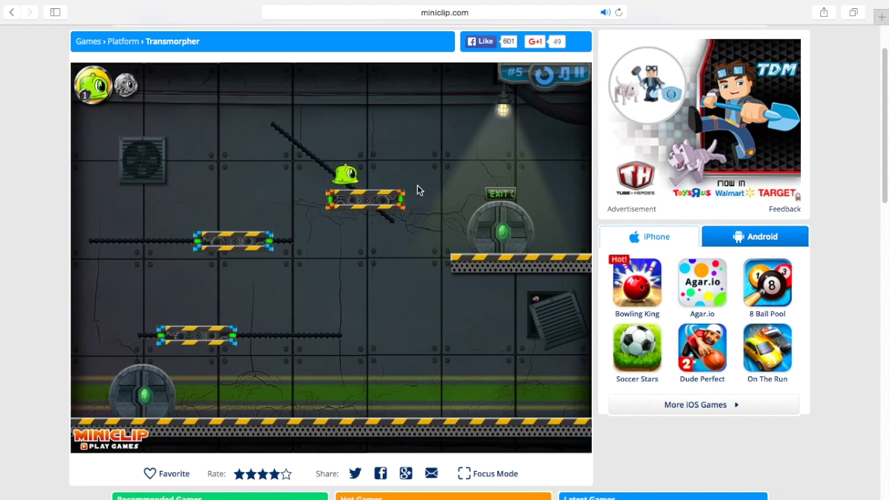
left_click(551, 244)
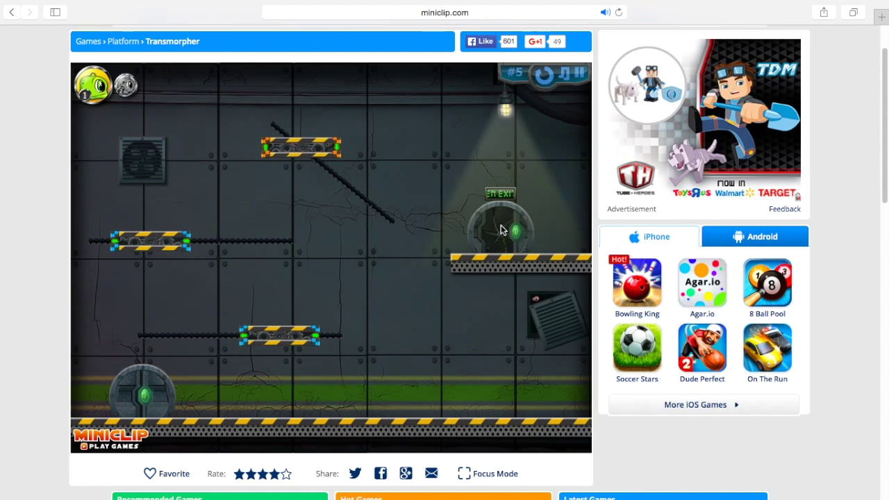
Float over stage 6's electric beam as the purple ball, then drop green into the exit
key("space")
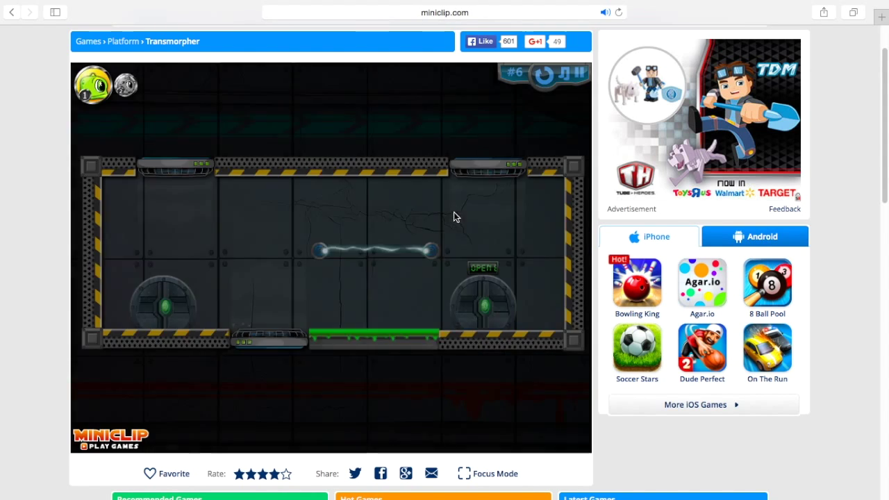
left_click(321, 316)
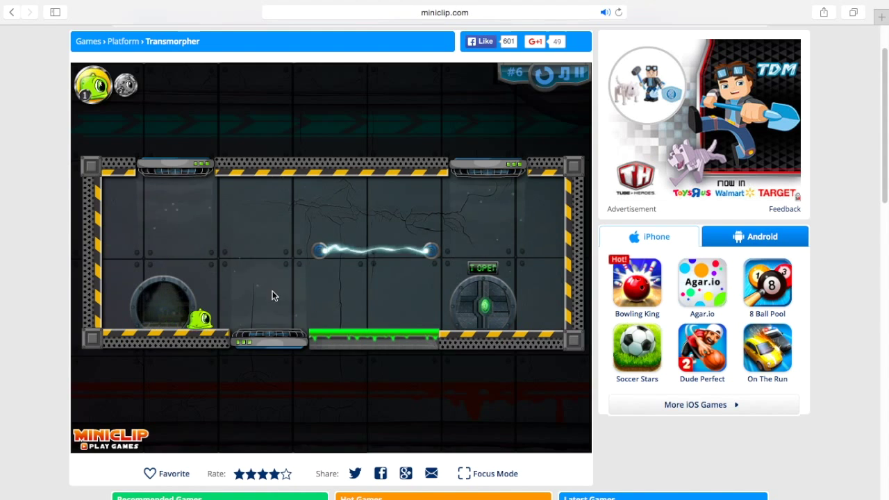
left_click(268, 249)
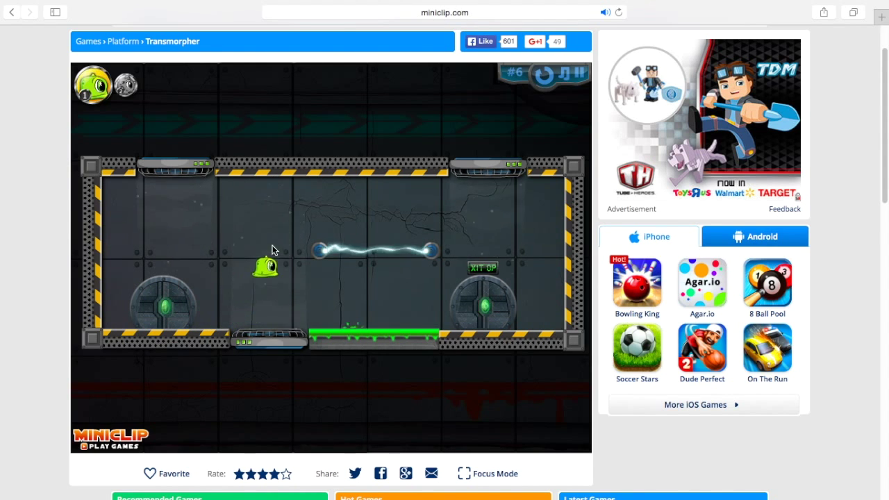
left_click(274, 185)
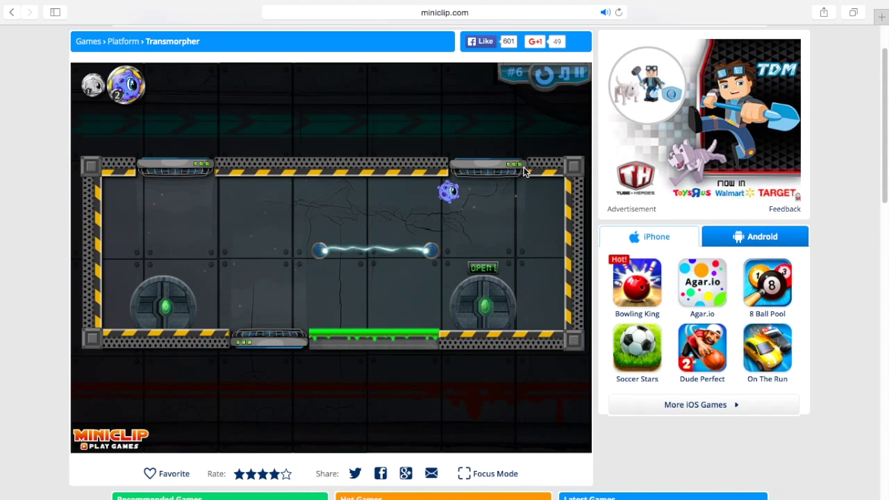
left_click(458, 192)
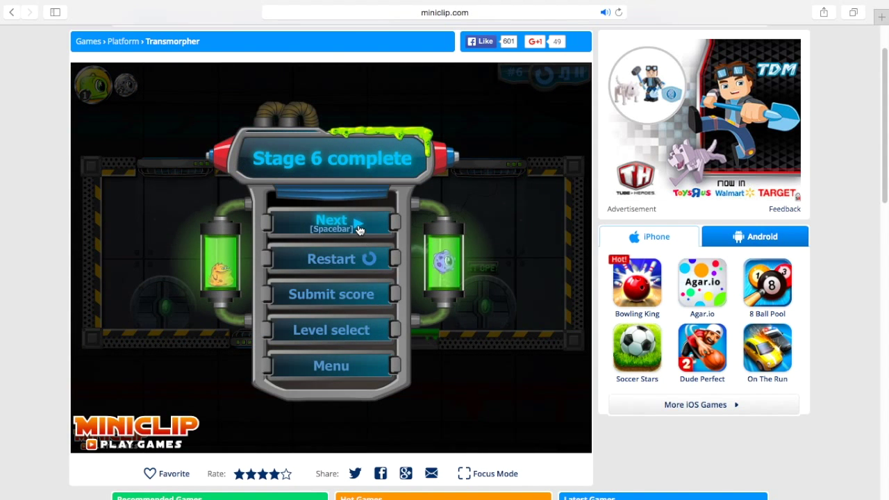
left_click(358, 226)
Start stage 7 and climb the right wall in blue form onto the right ledge
left_click(351, 337)
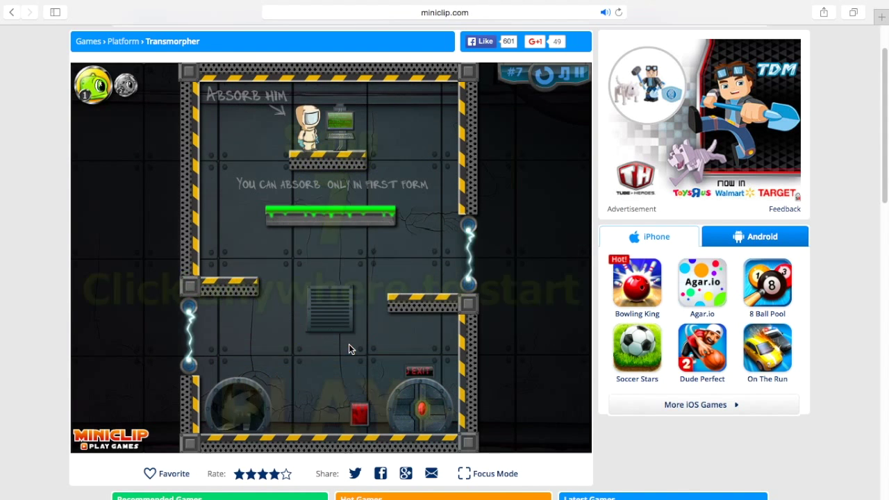
key("Right")
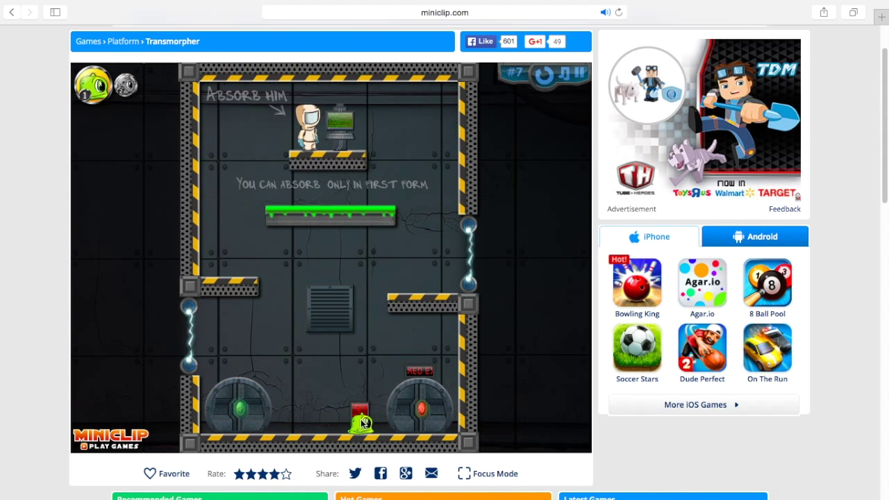
key("2")
key("1")
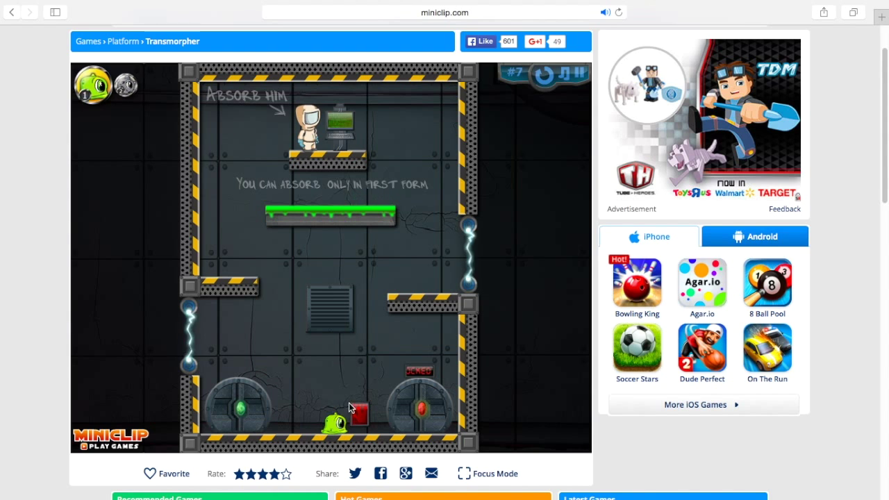
key("Right")
key("Up")
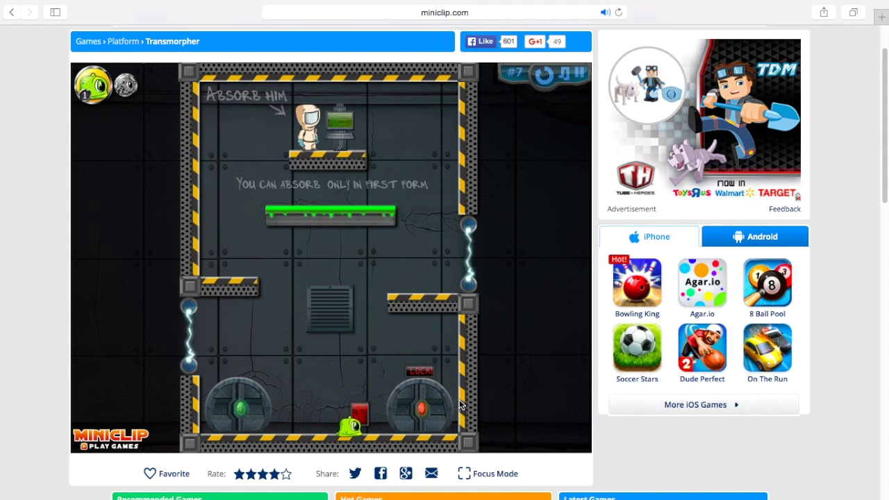
key("2")
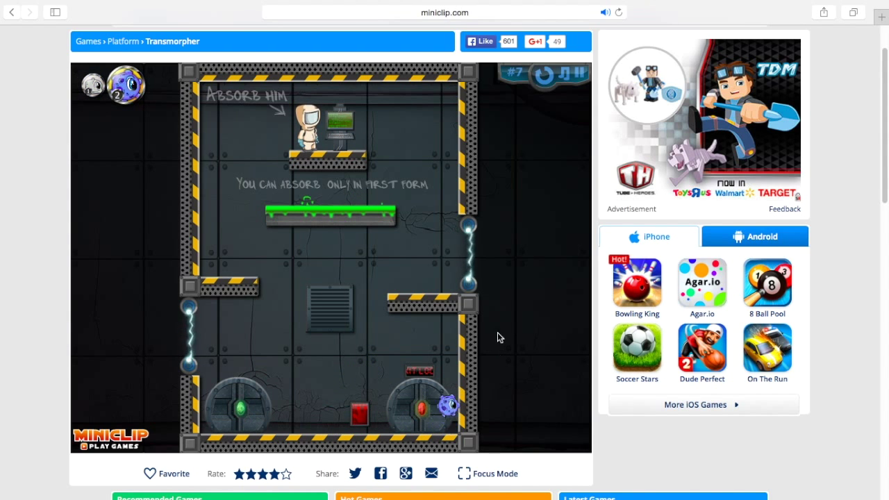
key("Up")
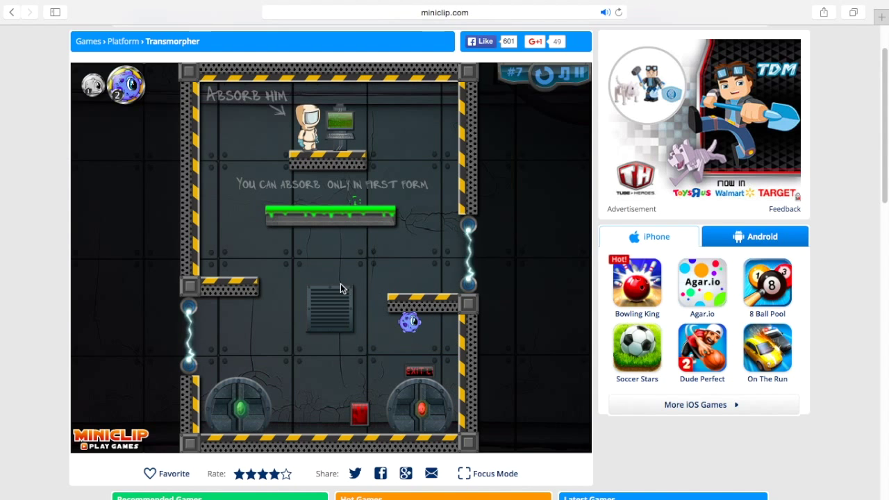
key("Left")
key("Up")
key("Right")
Cling under the green platform as blue, move left, and climb the left wall to a ledge
key("1")
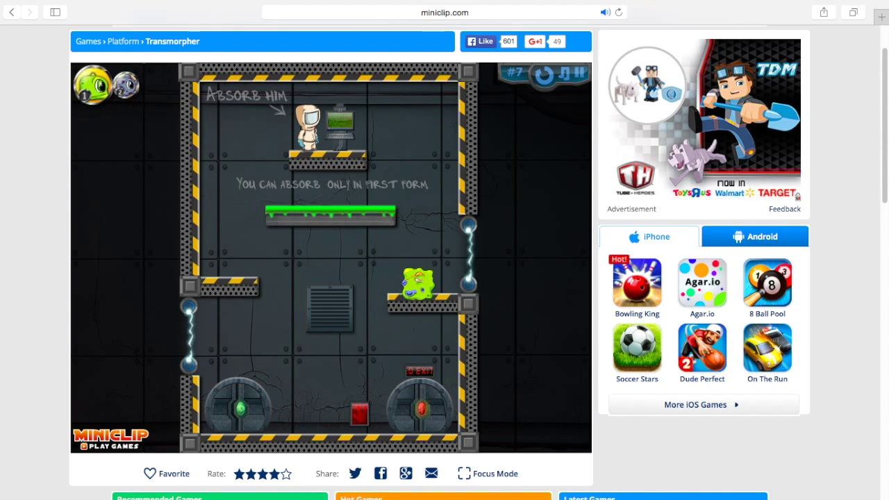
key("Up")
key("2")
key("1")
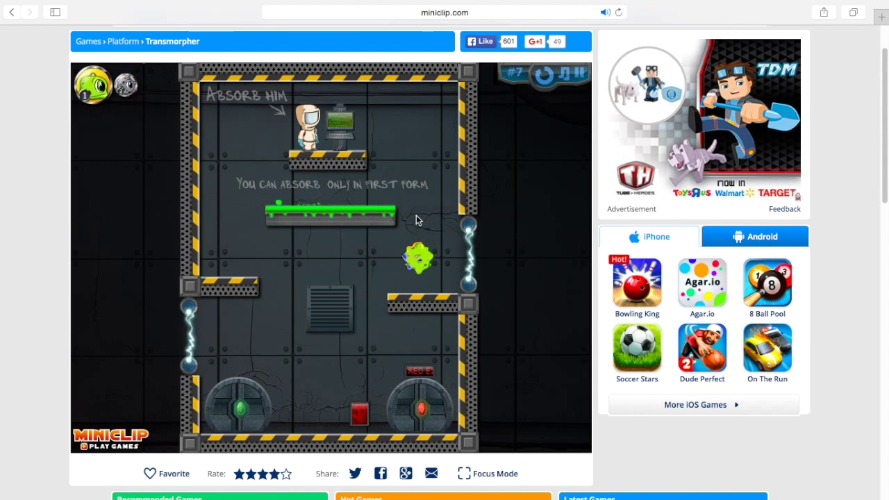
key("Up")
key("Left")
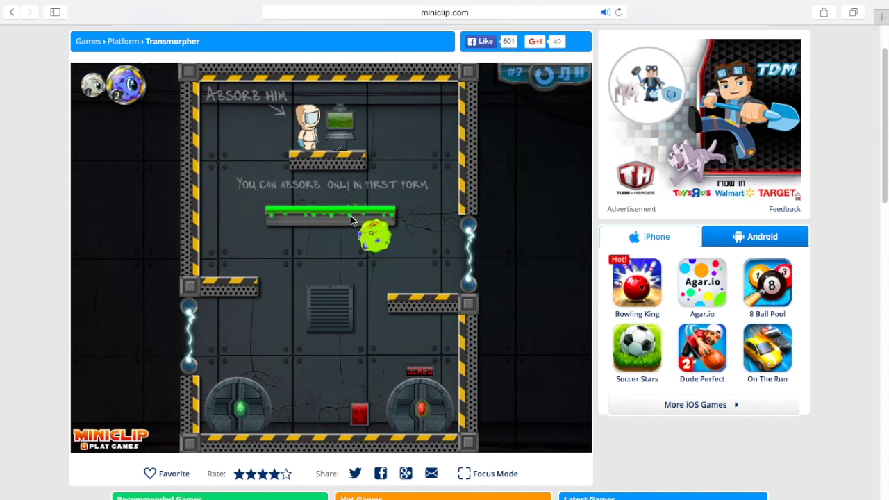
key("2")
key("Left")
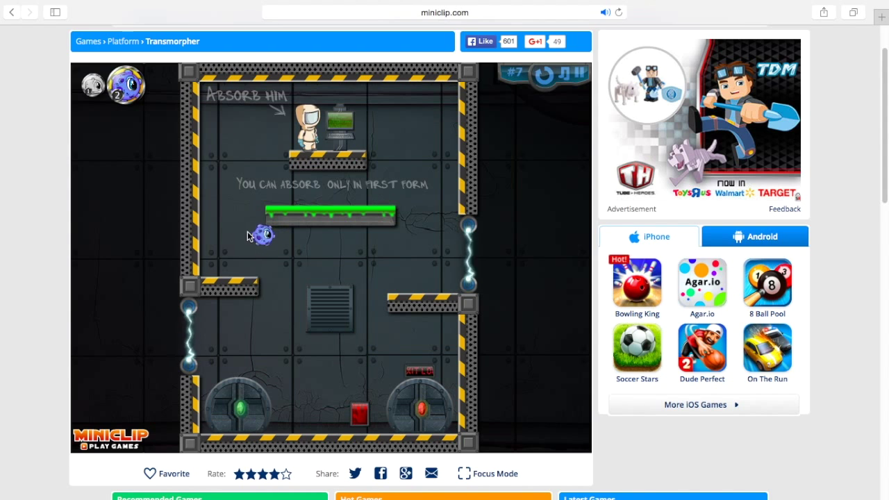
key("1")
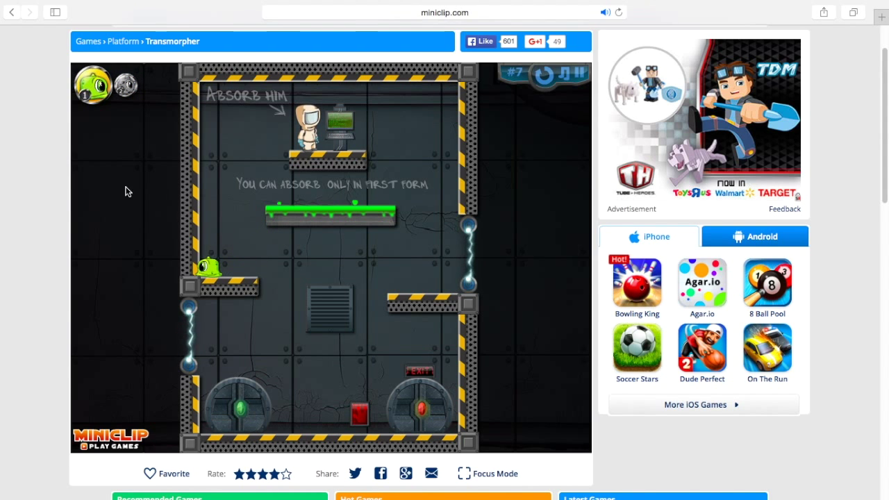
key("2")
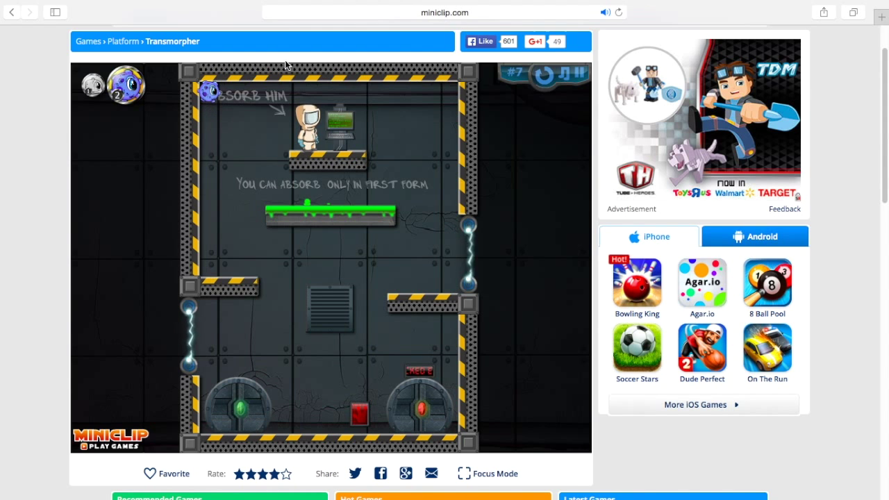
key("1")
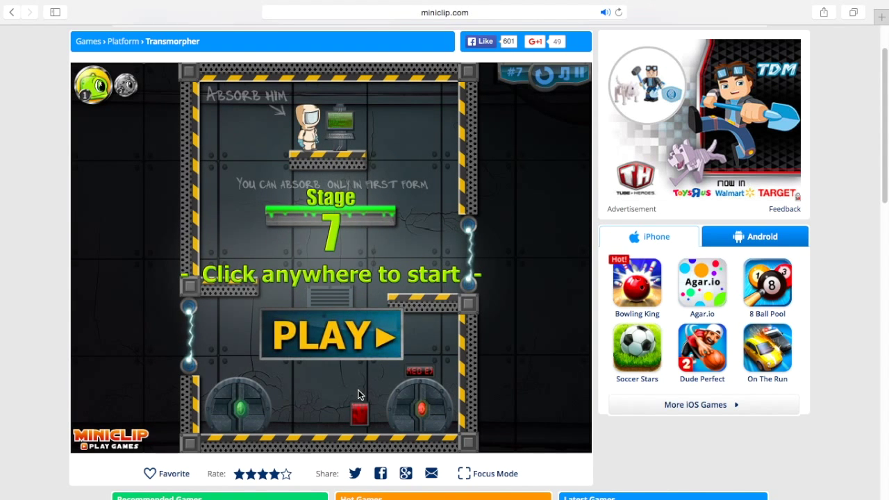
Restart stage 7 and climb the right wall as the ball, trying to reach the ledge
left_click(358, 352)
key("Right")
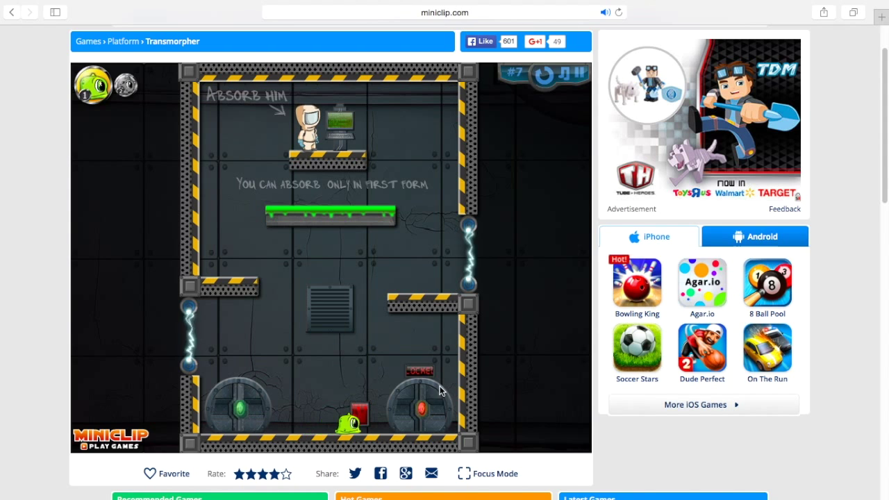
key("2")
key("Up")
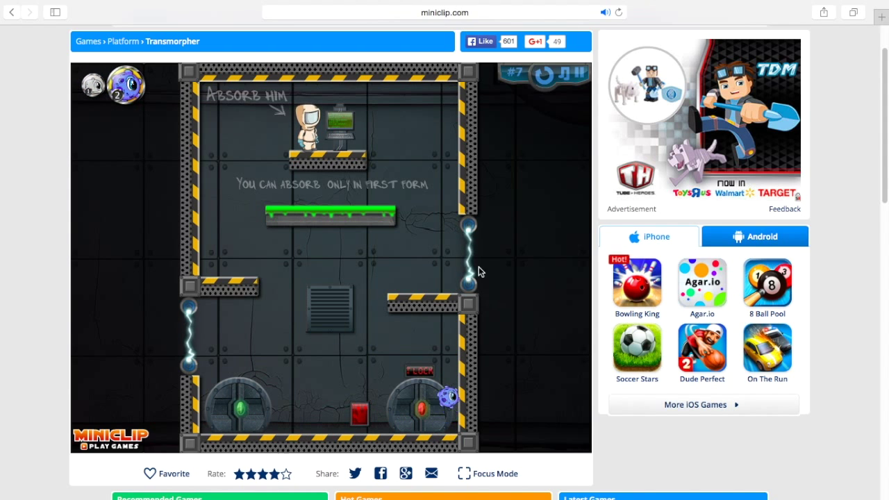
key("Left")
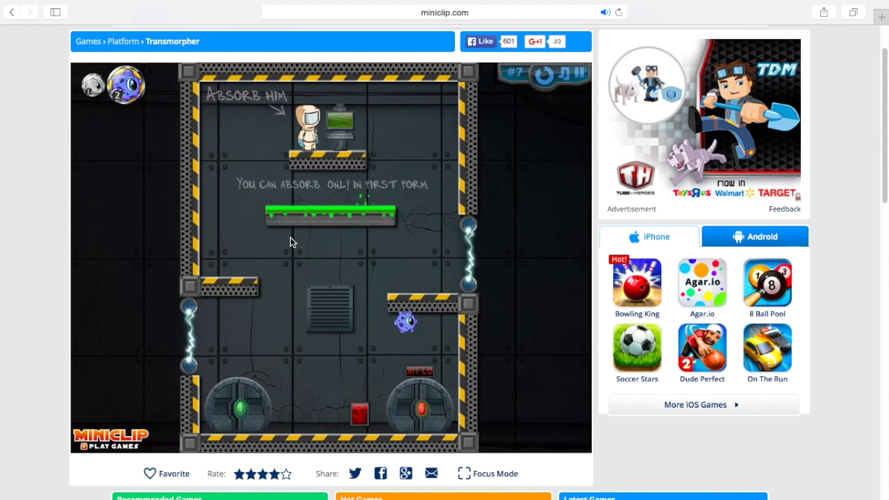
key("1")
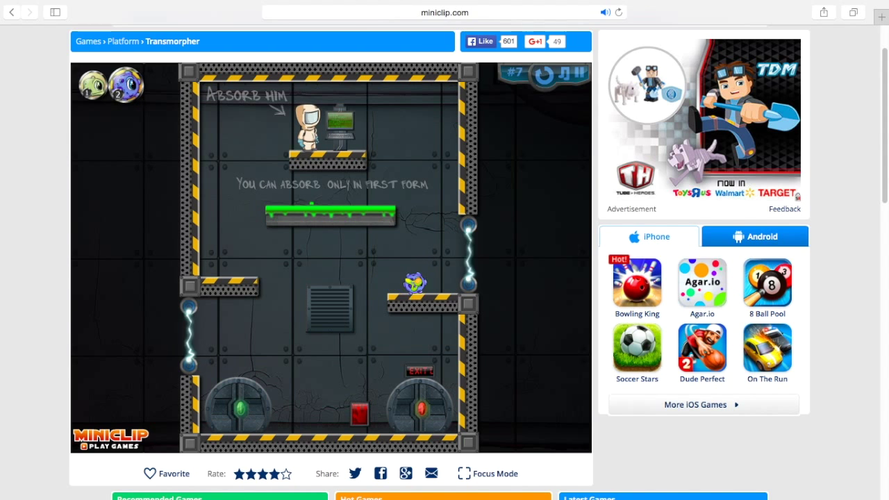
key("2")
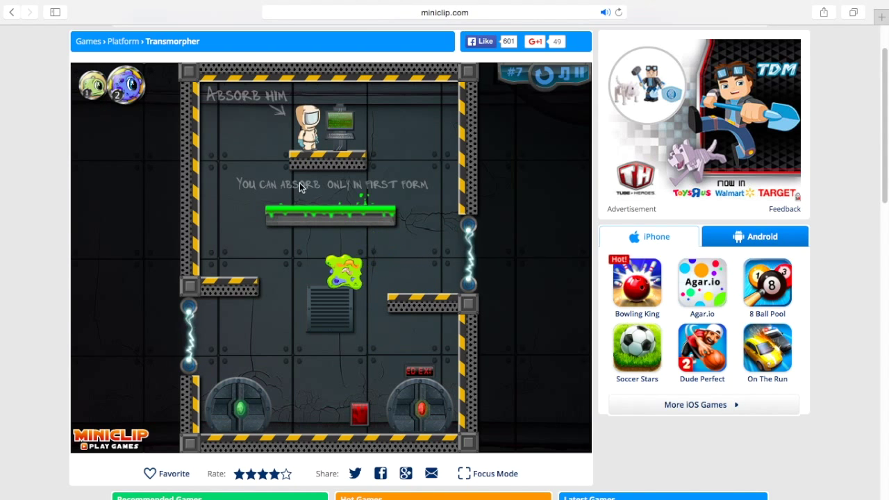
key("Right")
key("1")
Climb the right wall onto the ledge, then leap left off it as the ball
key("2")
key("Right")
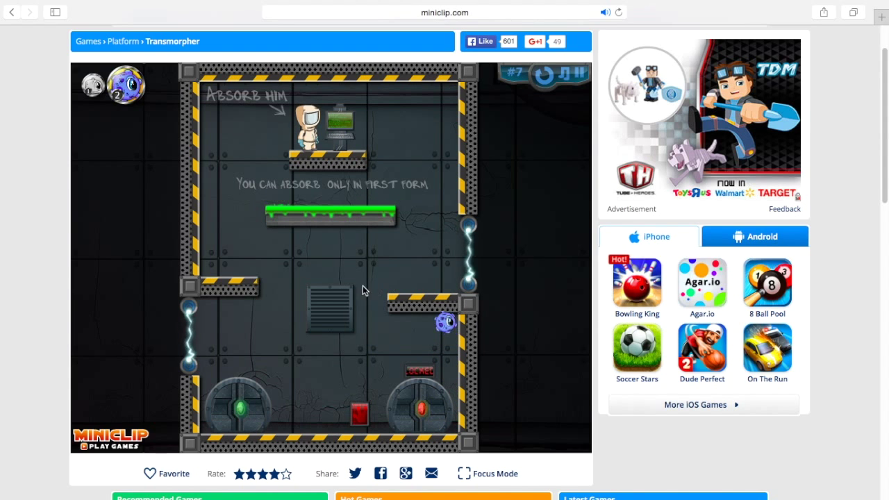
key("Right")
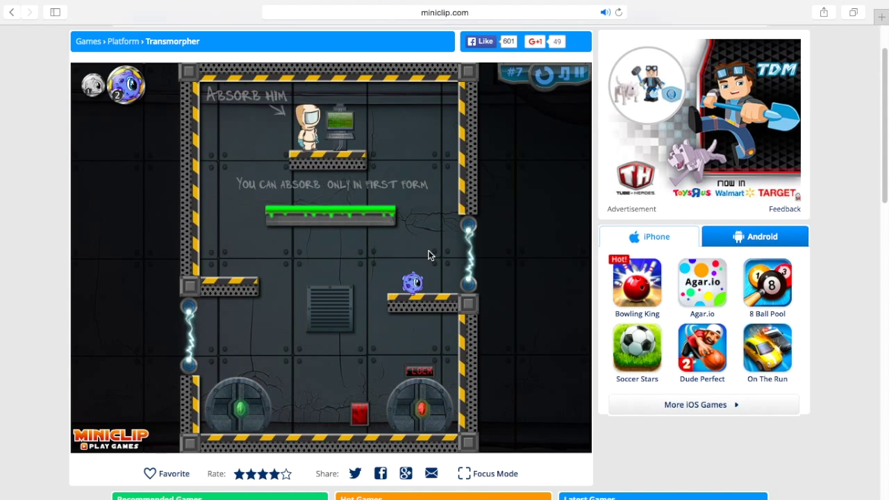
key("1")
key("Up")
key("Left")
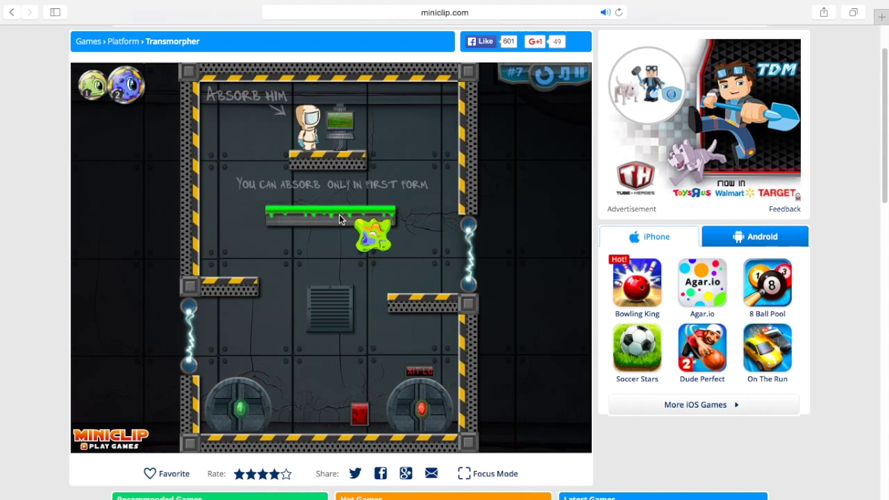
key("2")
Climb the left wall to the top and roll into the astronaut to absorb him
key("1")
key("Left")
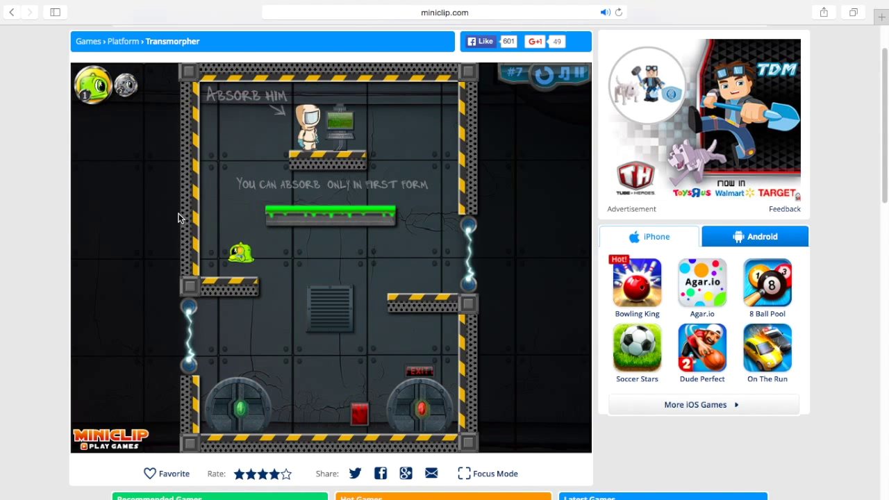
key("2")
key("Up")
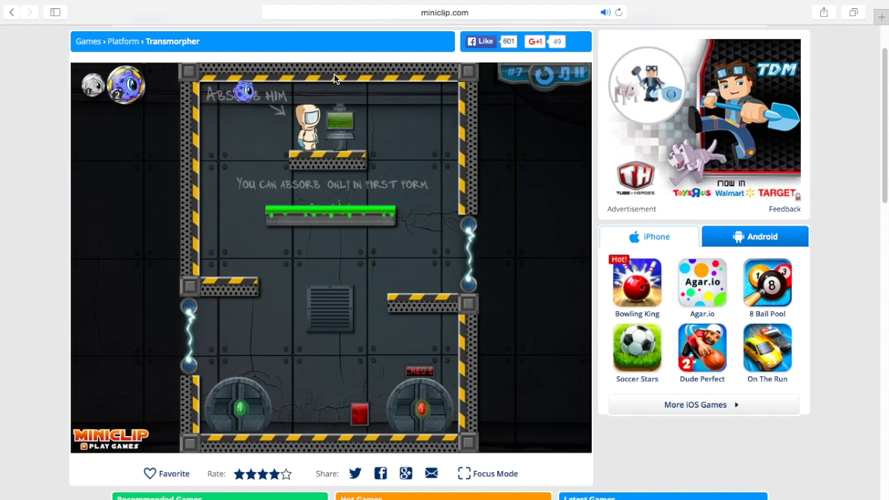
key("Right")
key("1")
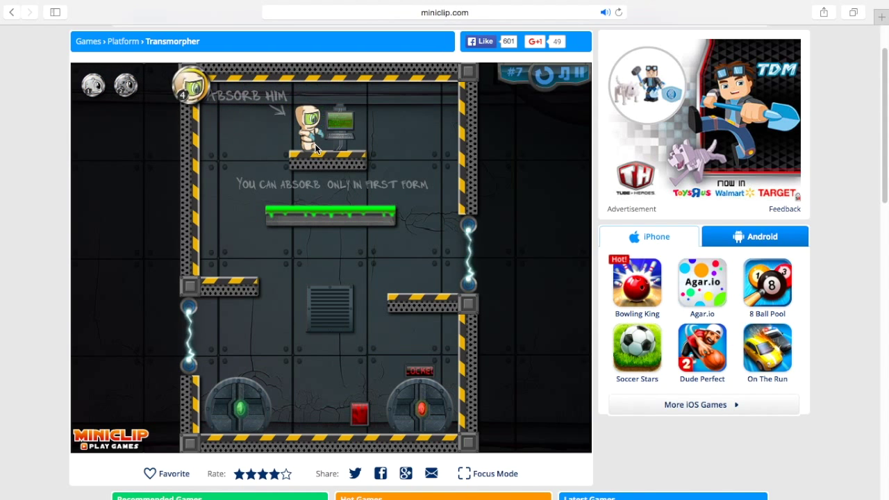
Walk the scientist past the computer down to the locked door, open it, and exit as slime
key("Right")
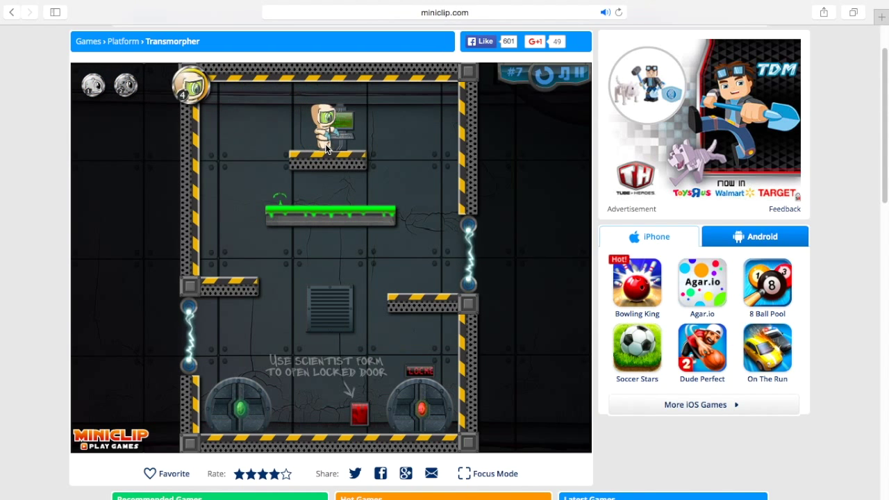
key("Left")
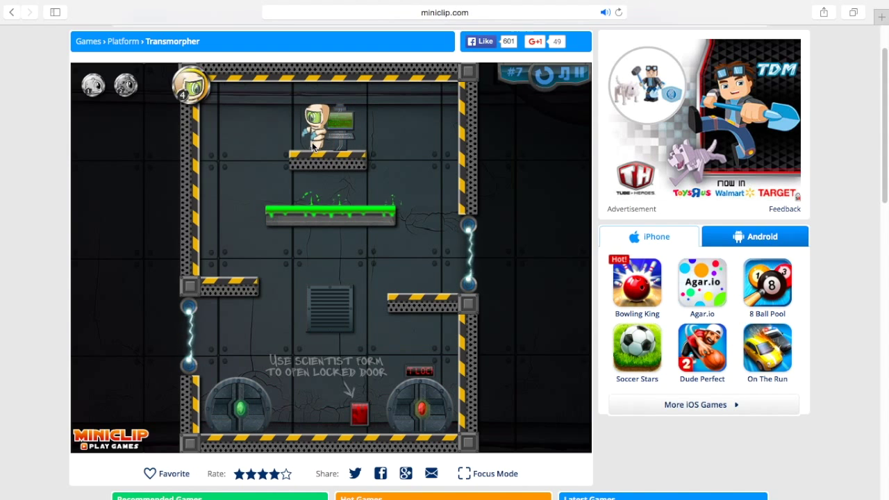
key("Right")
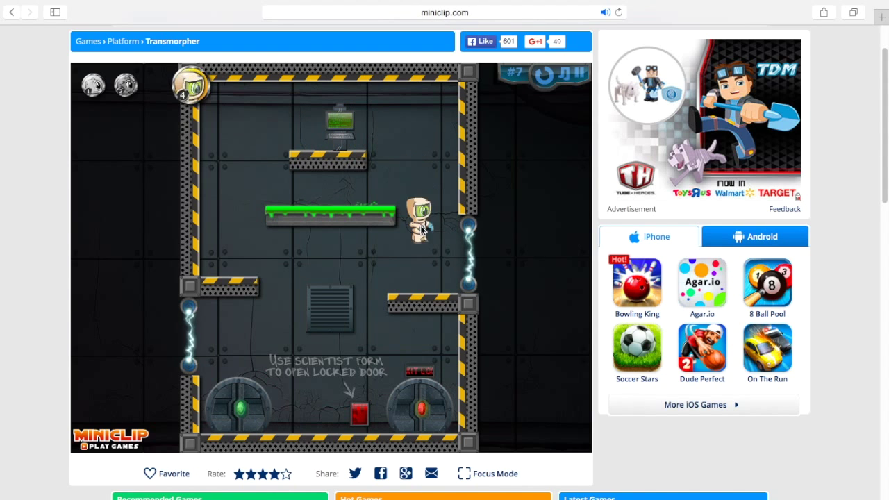
key("Left")
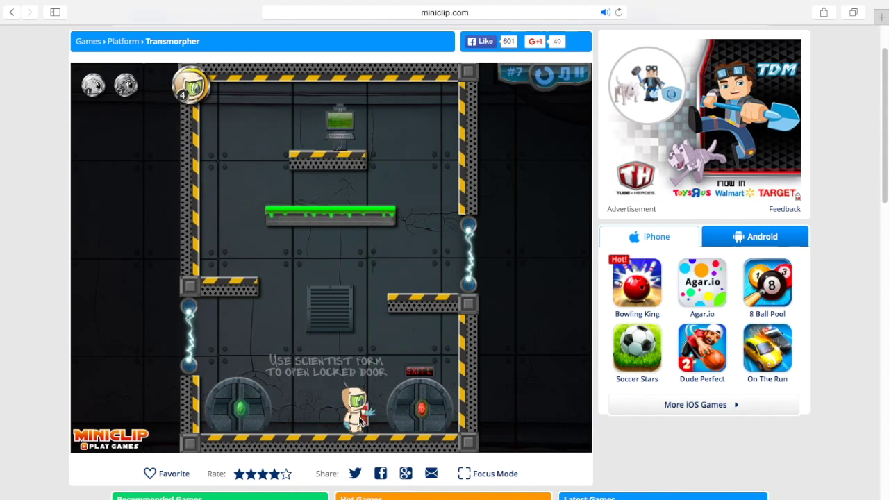
key("1")
key("Right")
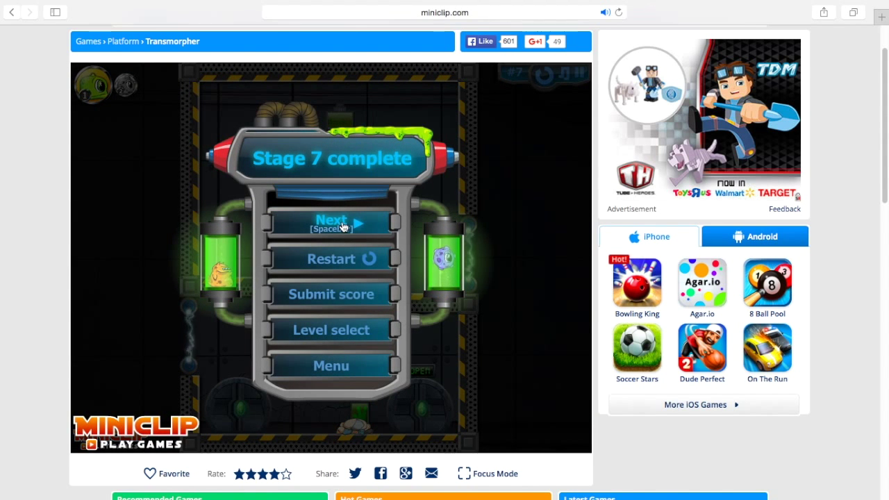
Start stage 8 and climb to the upper platform as the ball, landing as slime
left_click(344, 227)
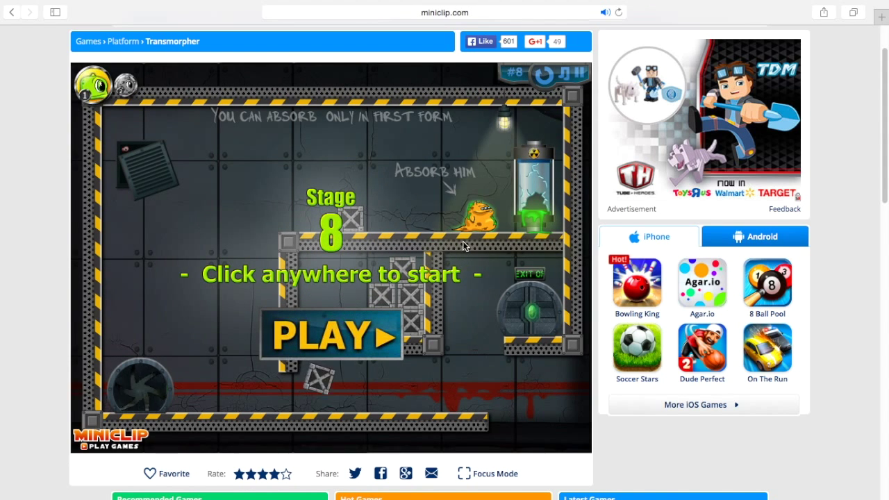
left_click(332, 345)
key("Right")
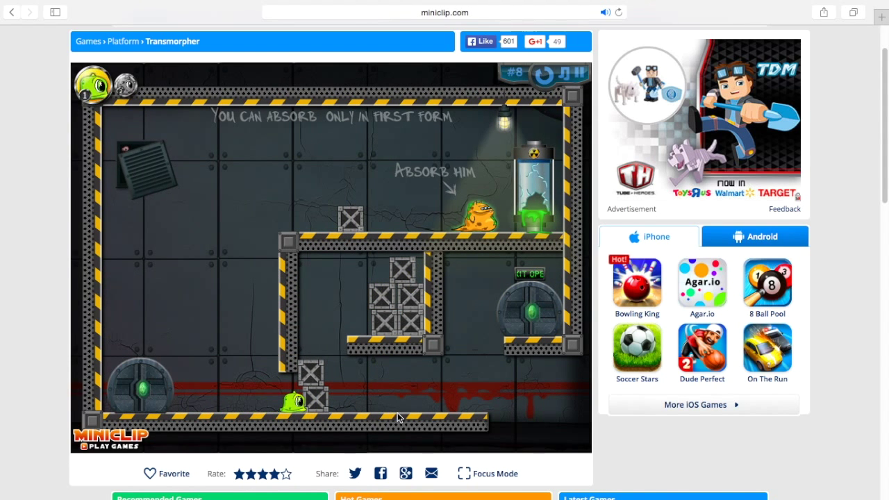
key("space")
key("Up")
key("Left")
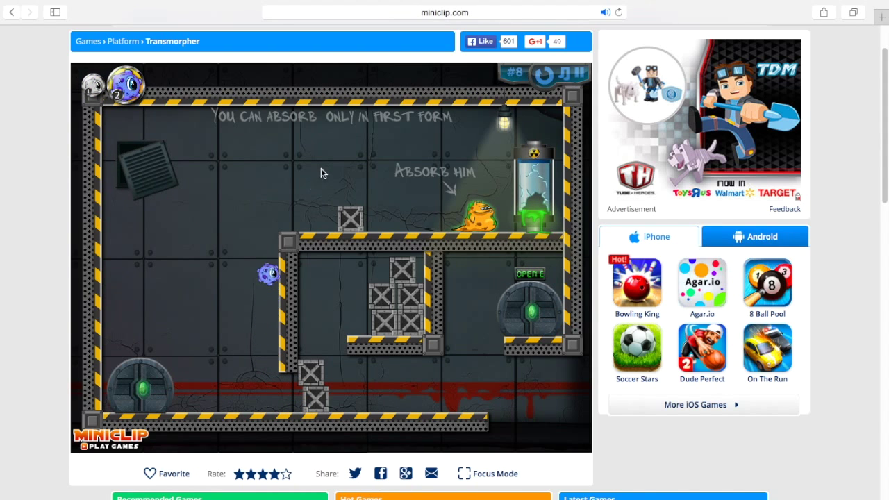
key("Right")
key("space")
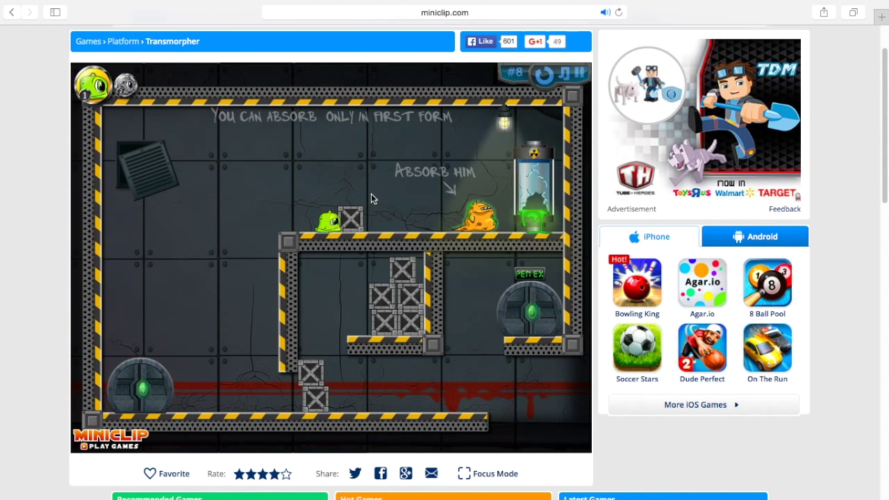
Jump over the crate and absorb the orange creature
key("Up")
key("Right")
key("space")
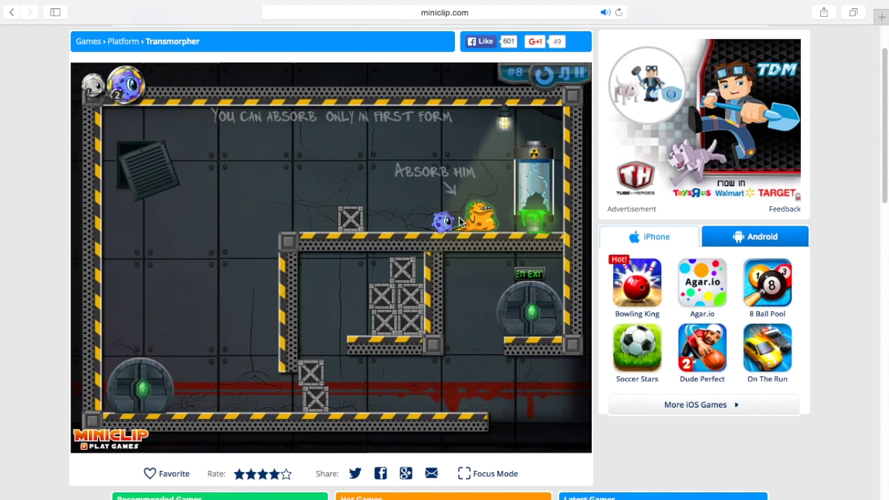
key("space")
key("Right")
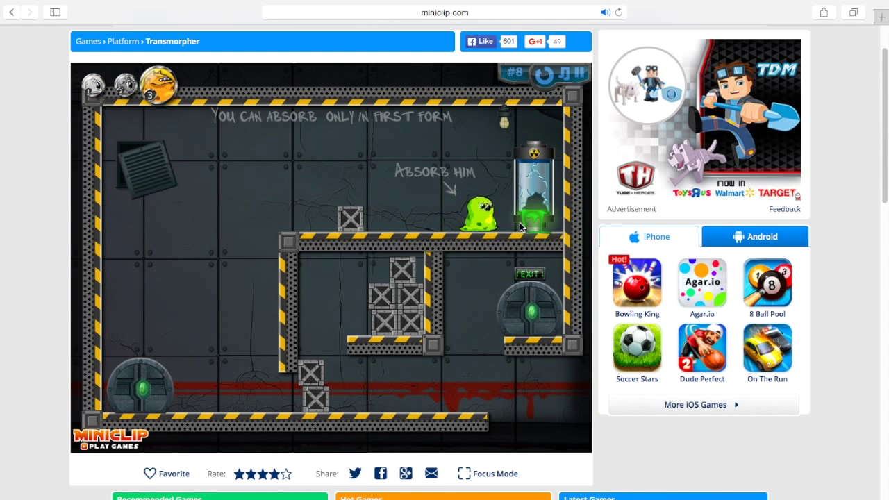
Push the crate left off the platform with the strong creature and drop down
key("Left")
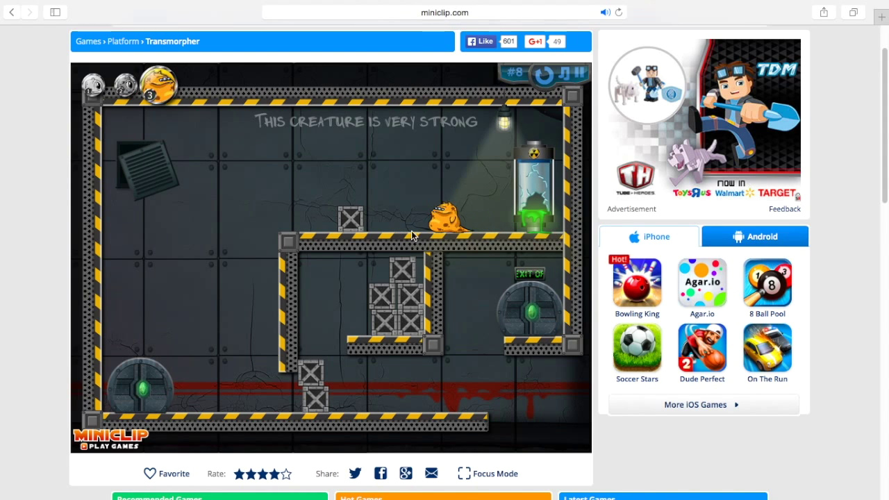
key("Right")
key("Left")
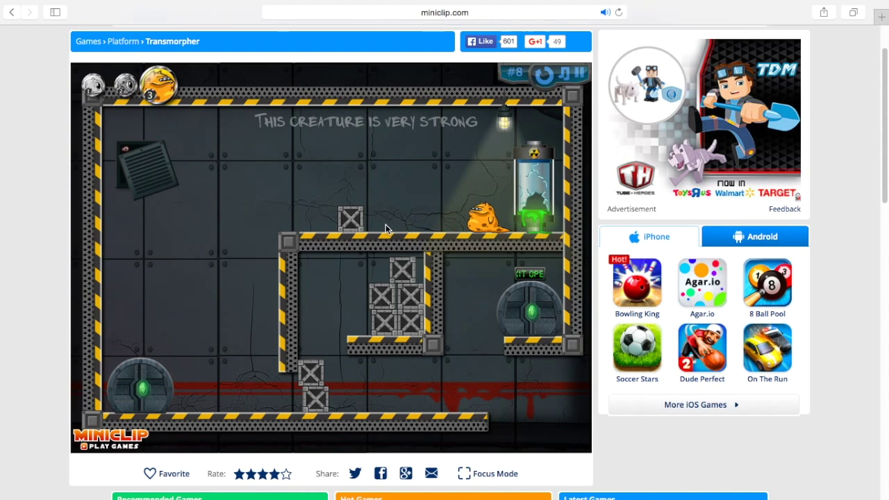
key("Left")
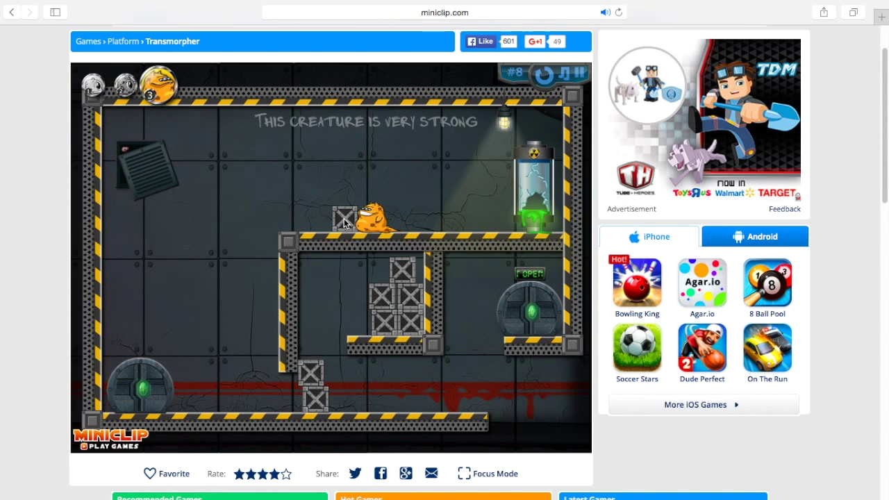
key("Left")
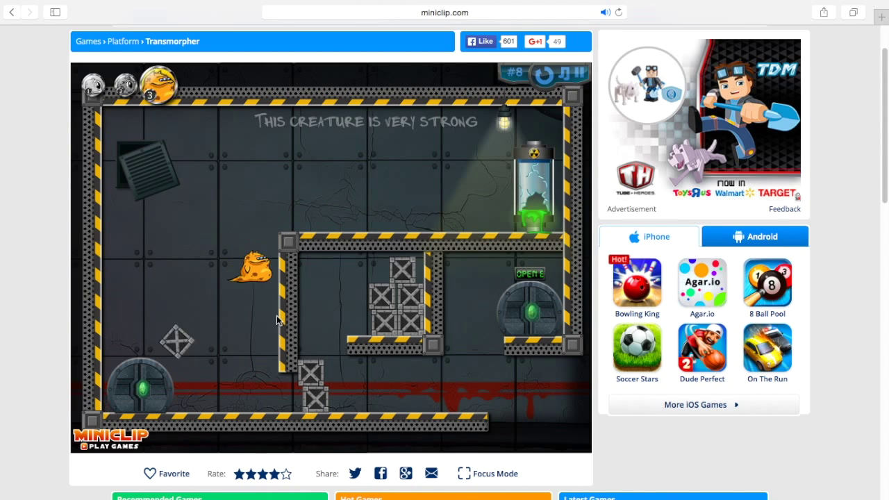
Push the crates right along the floor, hop on as slime, and jump into the exit
key("Right")
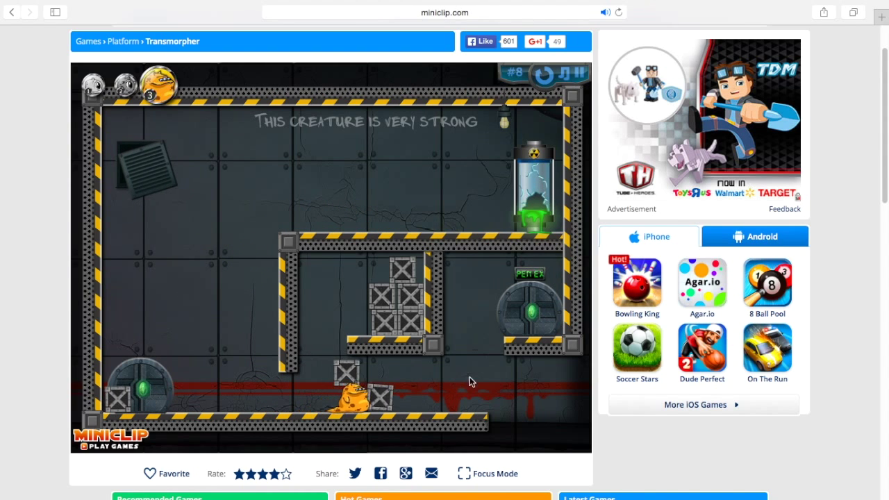
key("Right")
key("1")
key("Up")
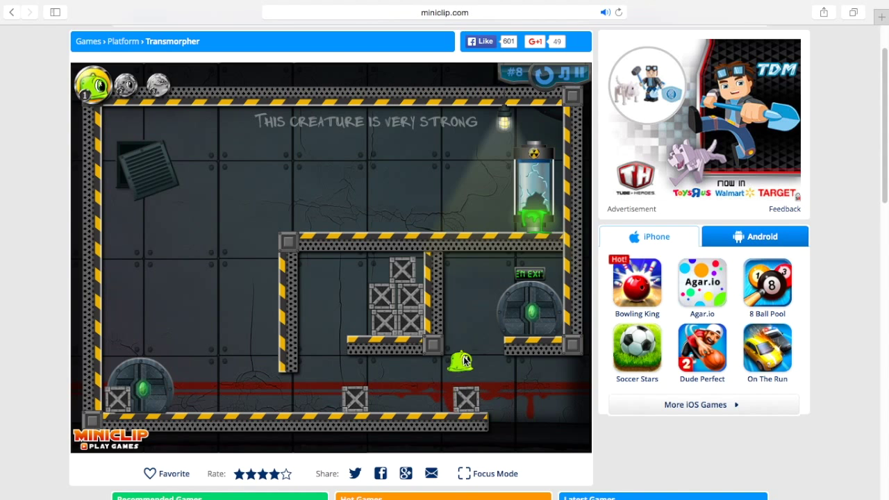
key("Up")
key("Right")
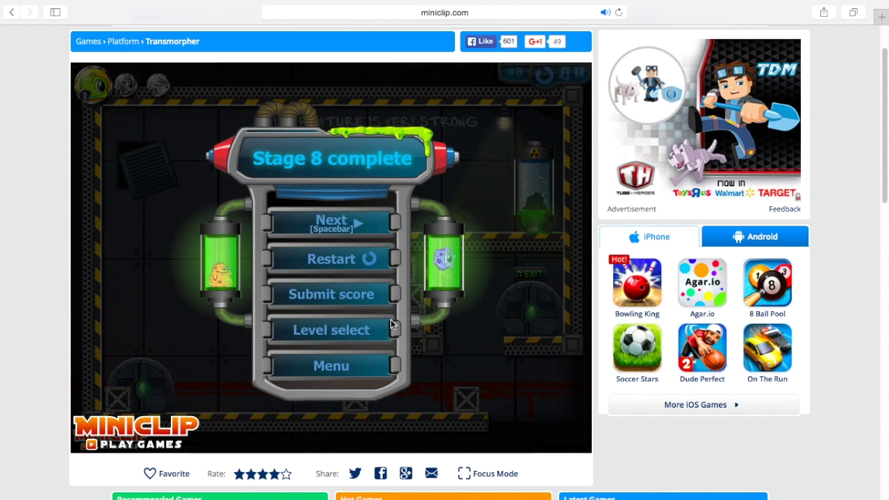
Start Stage 9 and guide the creature out of the pipe, morphing into forms 2 and 3
key("space")
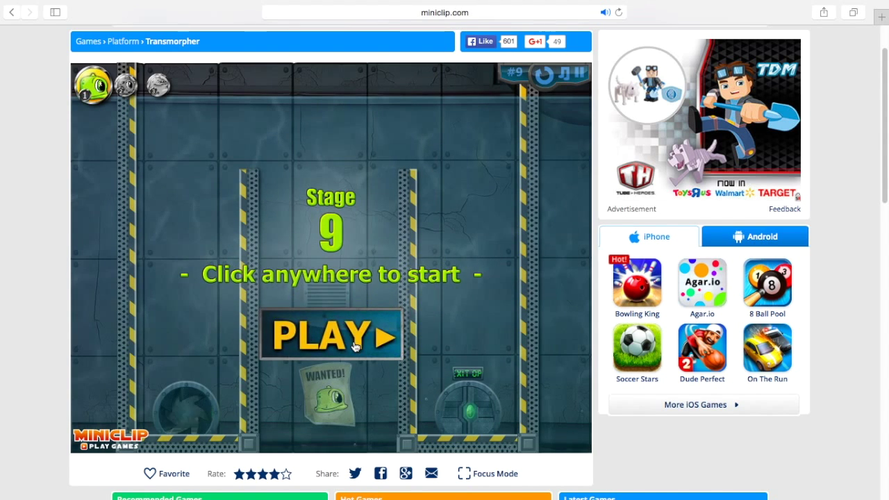
left_click(243, 326)
key("Left")
key("Up")
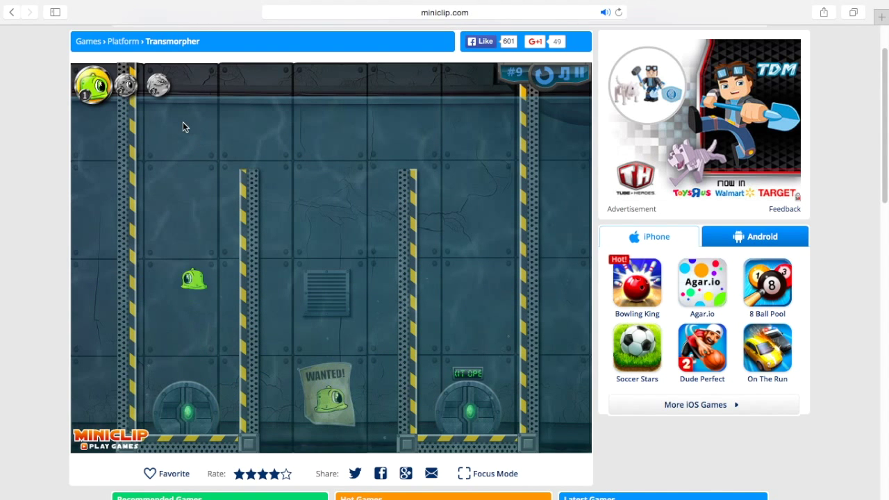
key("Right")
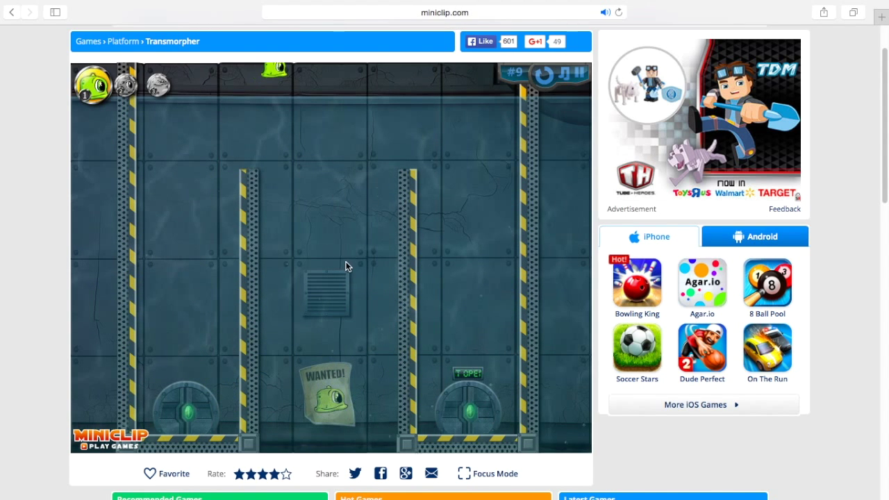
key("2")
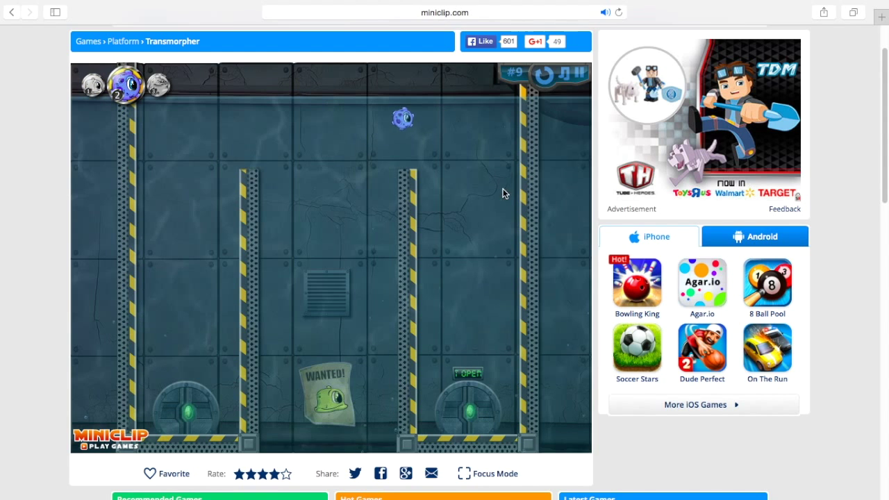
key("3")
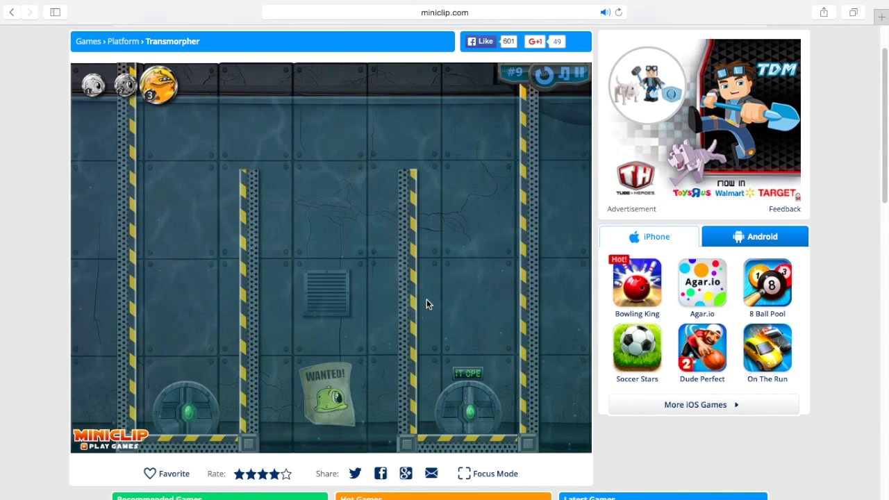
Lower the system volume two steps, raise it one, and continue to Stage 10
key("XF86AudioLowerVolume")
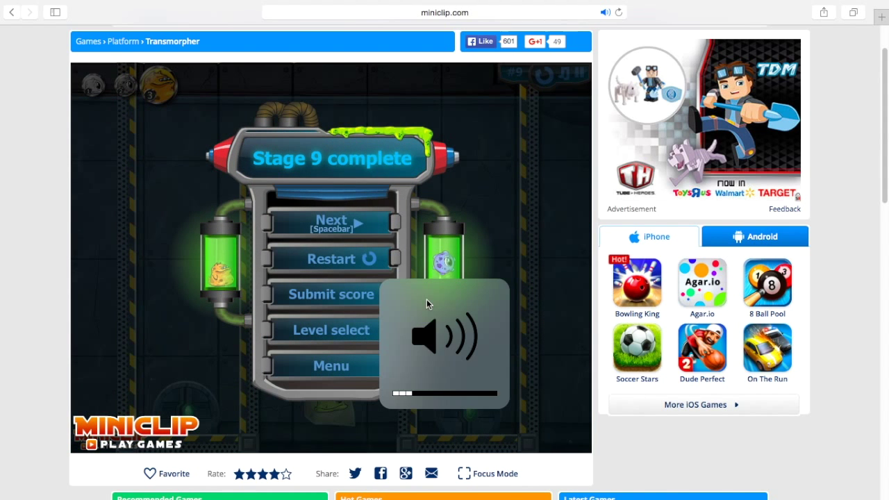
key("XF86AudioLowerVolume")
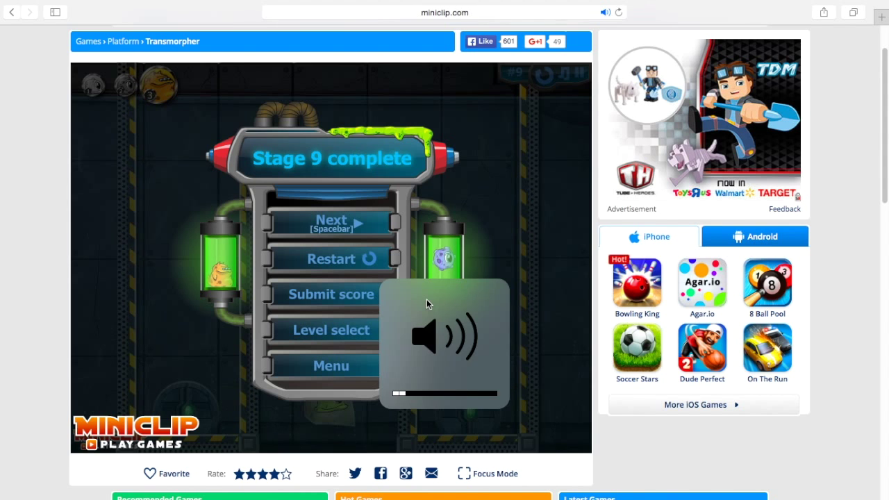
key("XF86AudioRaiseVolume")
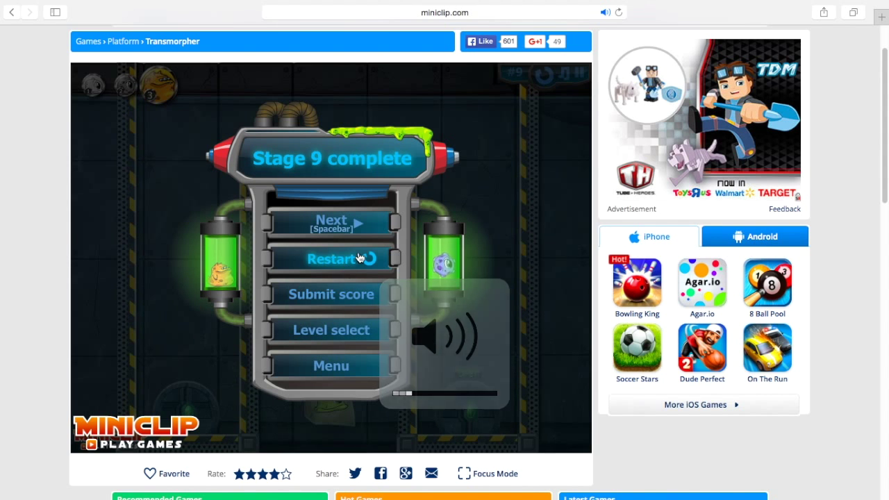
left_click(365, 224)
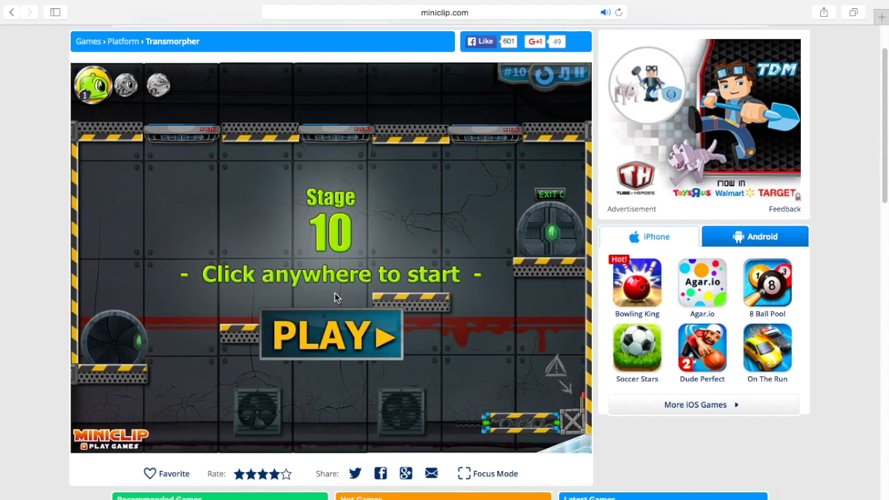
left_click(326, 296)
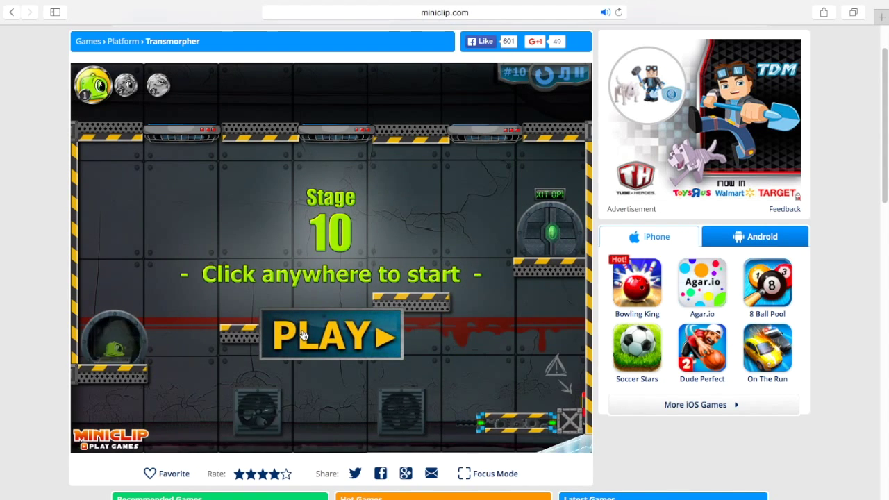
left_click(326, 326)
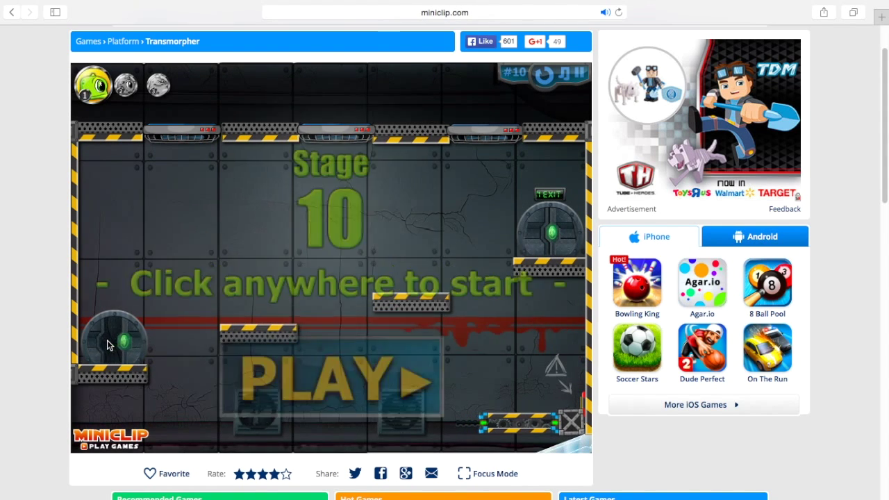
left_click(108, 345)
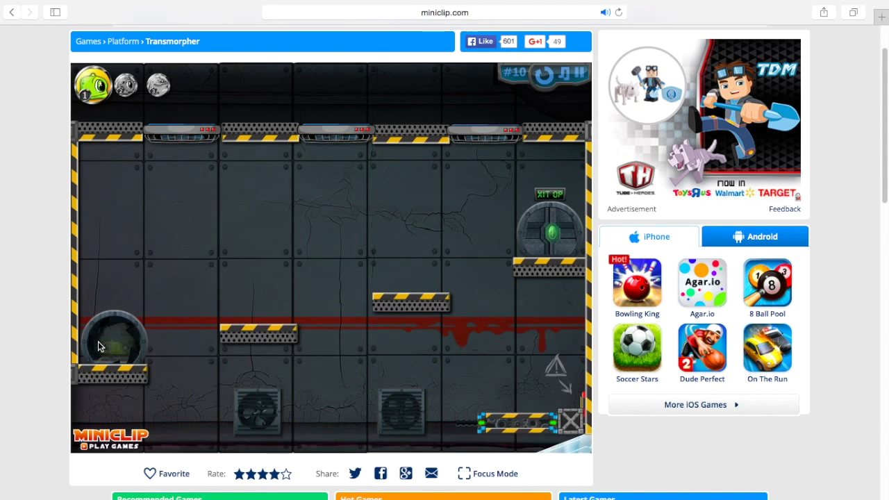
key("2")
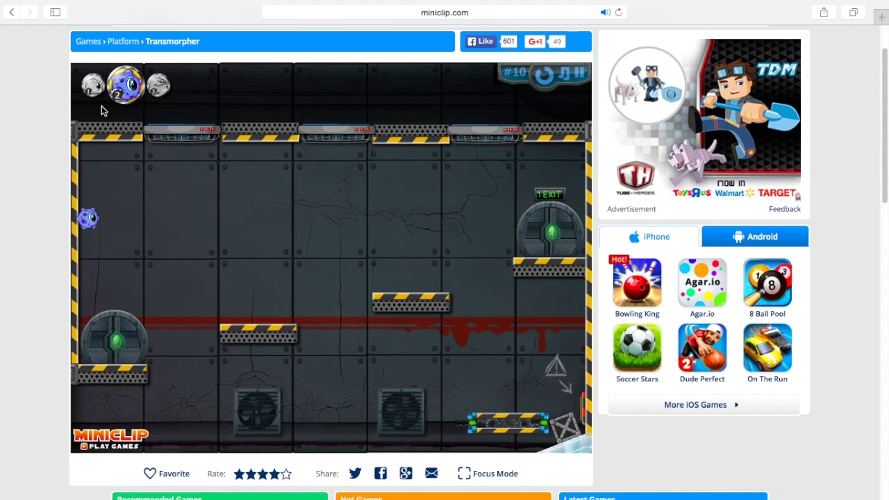
key("Right")
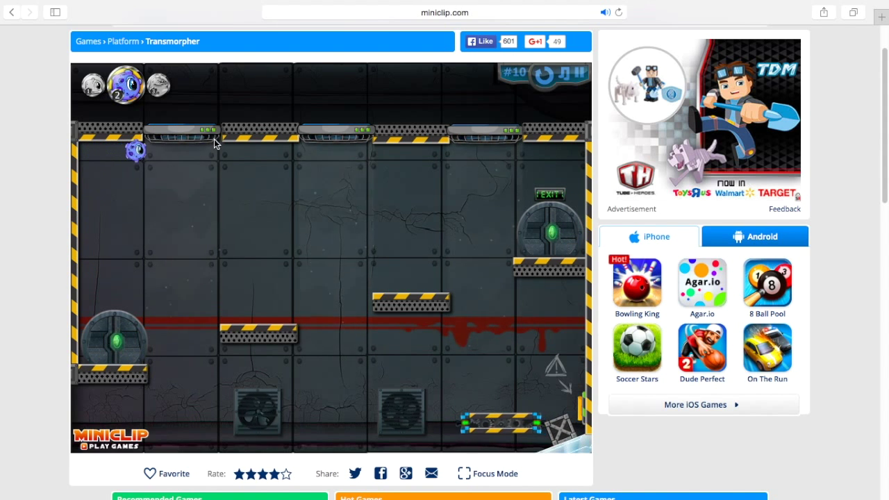
key("1")
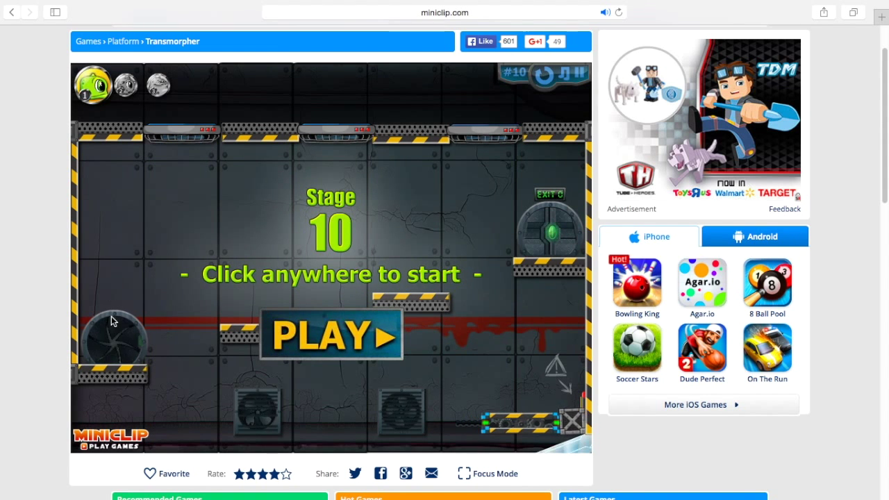
left_click(111, 317)
Try the blue and green forms, then restart the Stage 10 attempt
key("2")
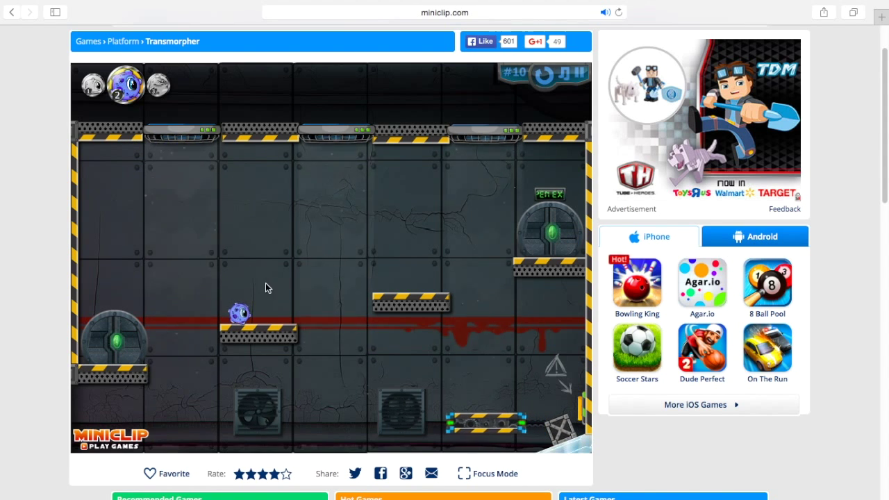
key("1")
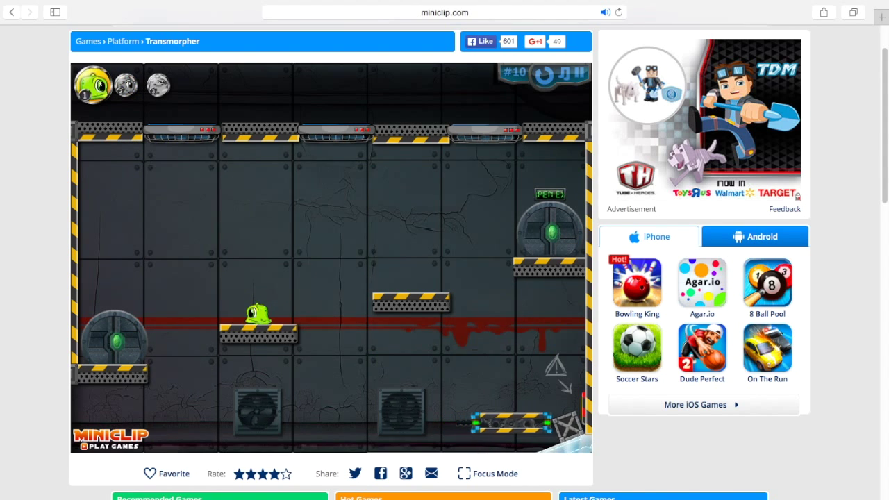
key("Right")
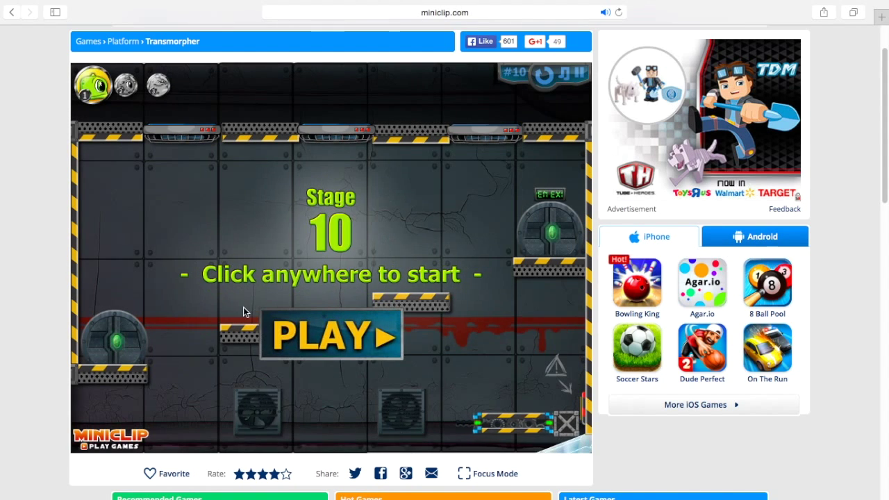
left_click(209, 328)
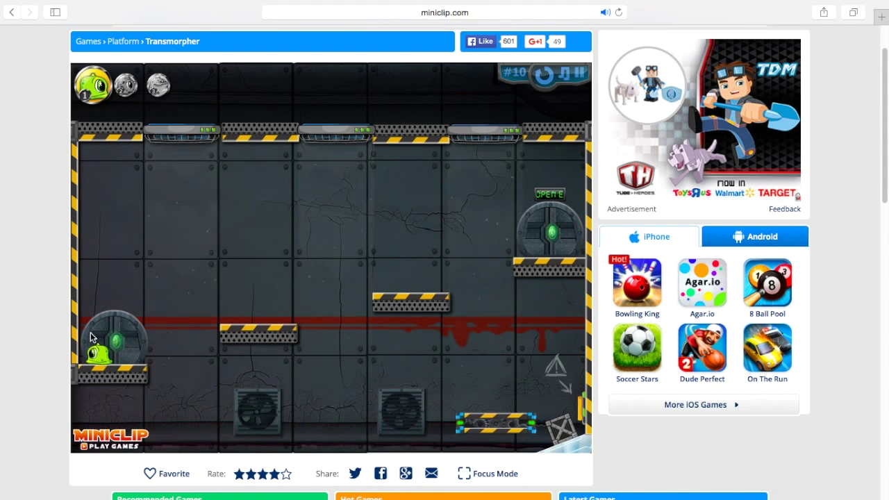
Jump the blob across the platforms and moving platform, then cling to the wall as the blue ball
left_click(237, 304)
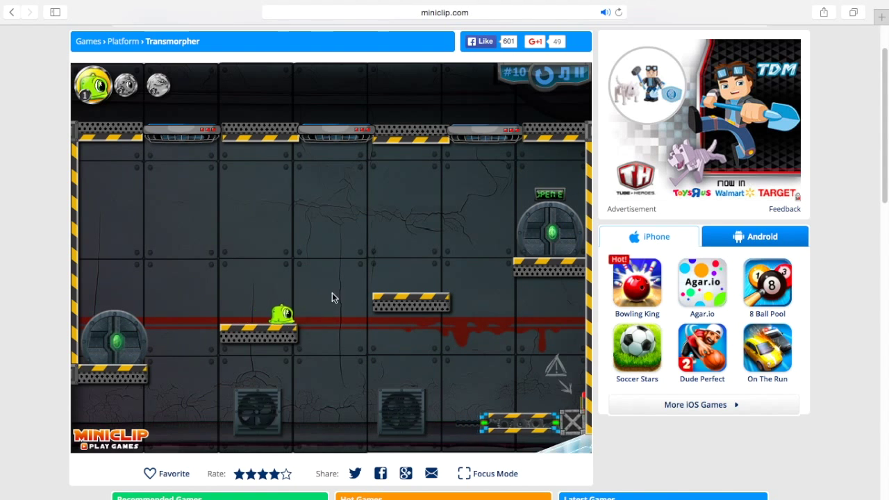
left_click(368, 285)
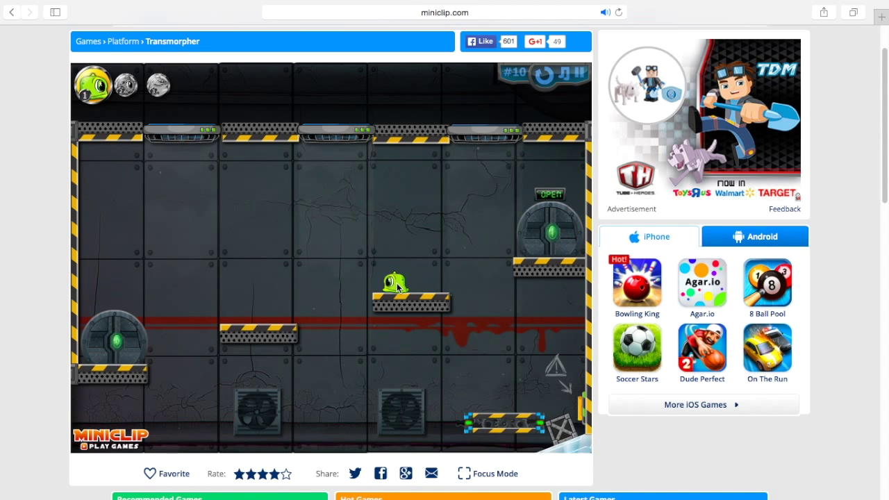
left_click(452, 267)
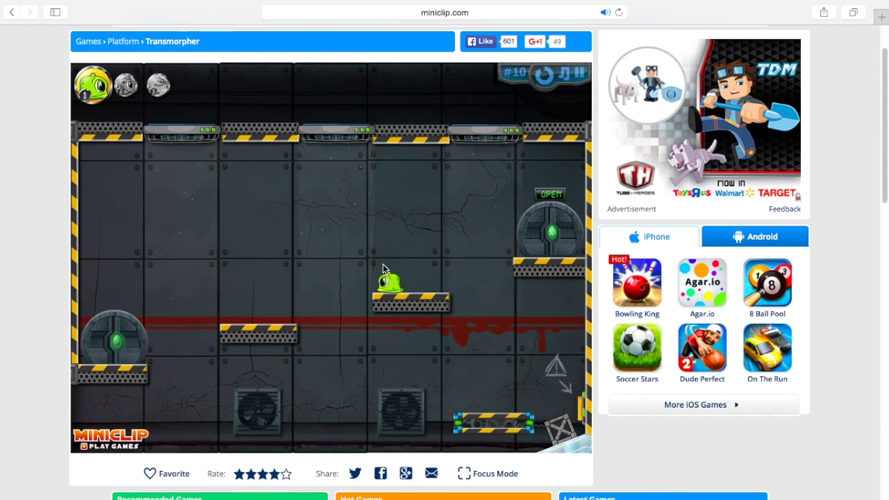
left_click(487, 264)
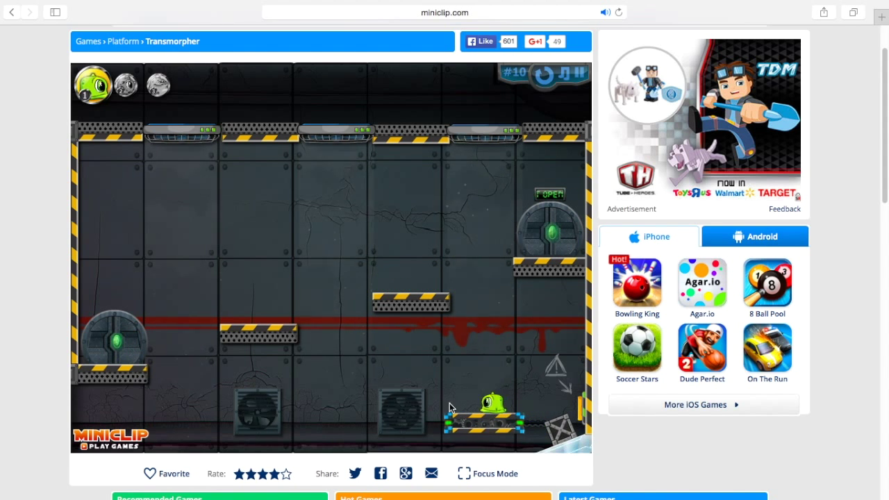
left_click(501, 382)
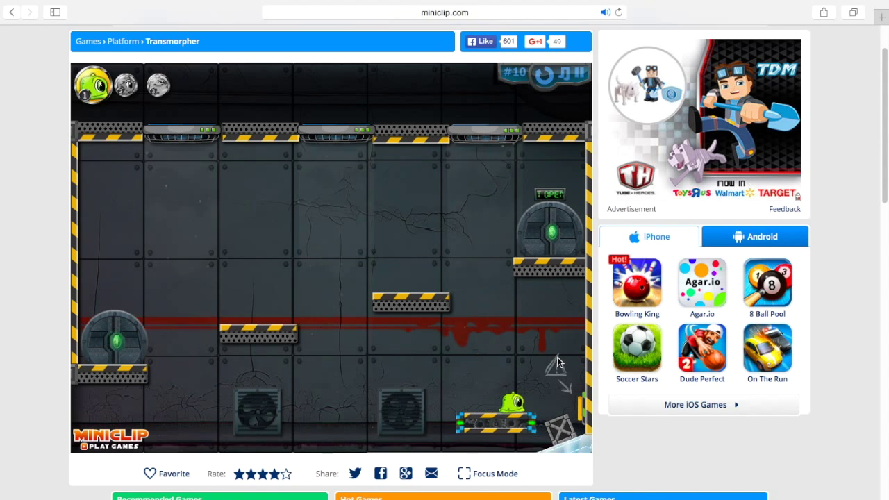
left_click(560, 355)
key("2")
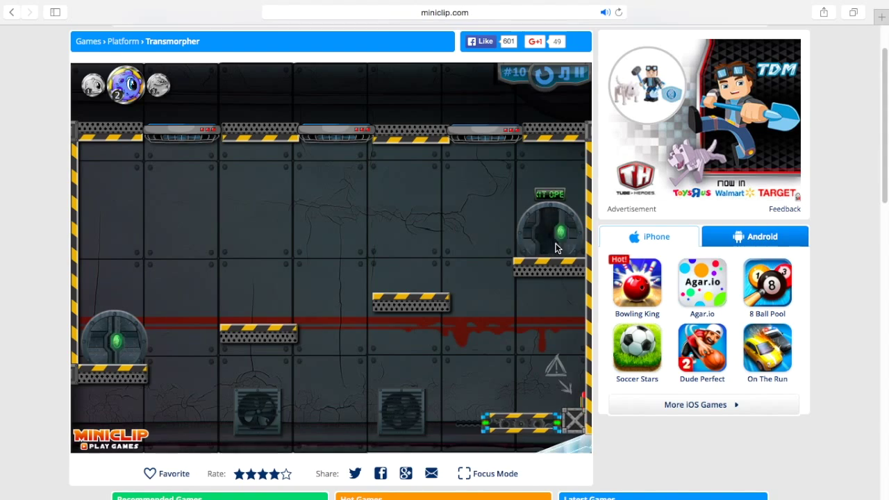
Start Stage 11 and move the green blob right along the floor and up
key("space")
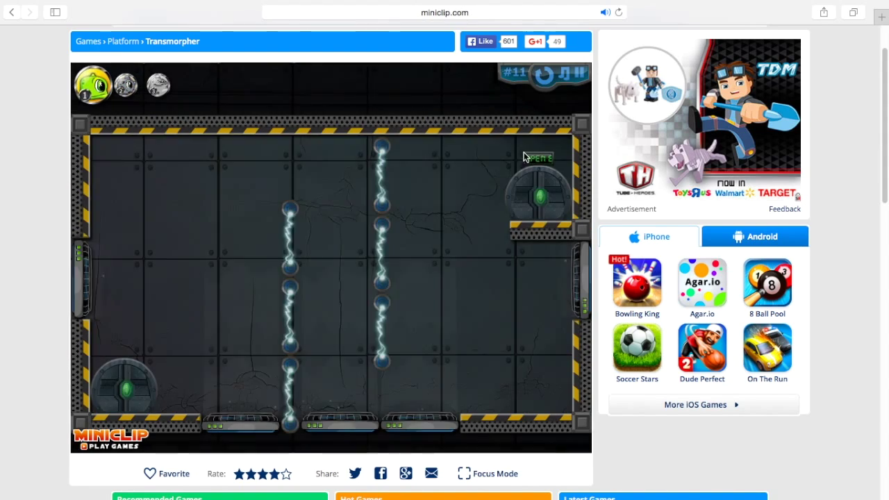
left_click(182, 277)
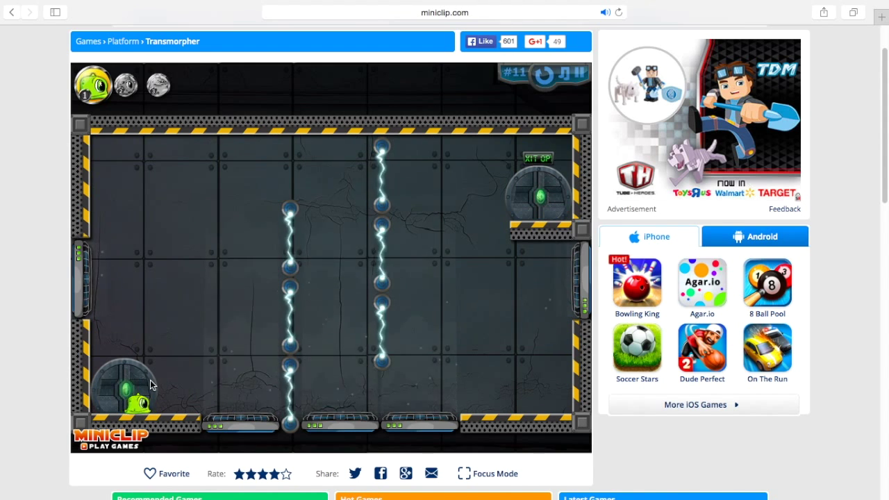
key("Right")
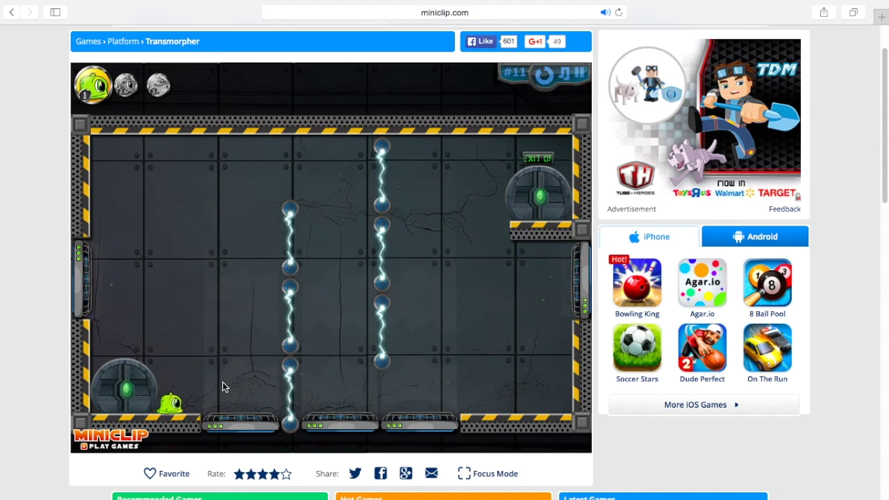
key("Up")
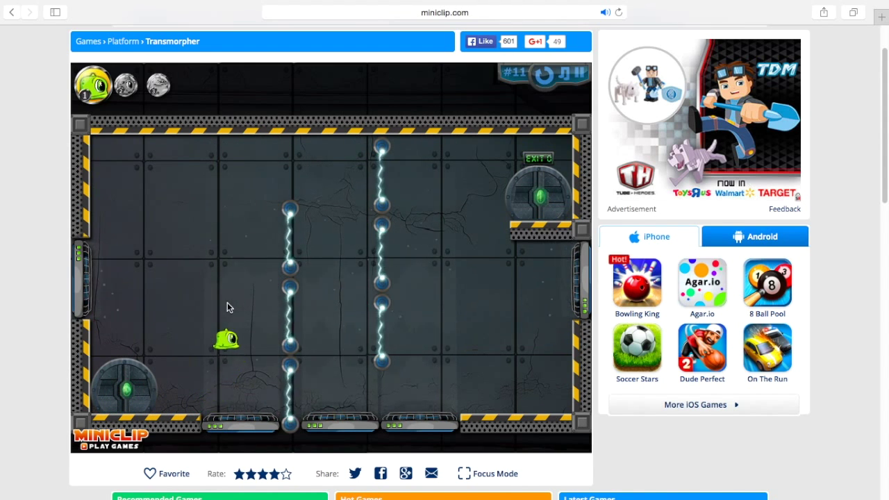
Cycle through blue, orange, green and blue forms to reach the exit, then go to Stage 12
key("2")
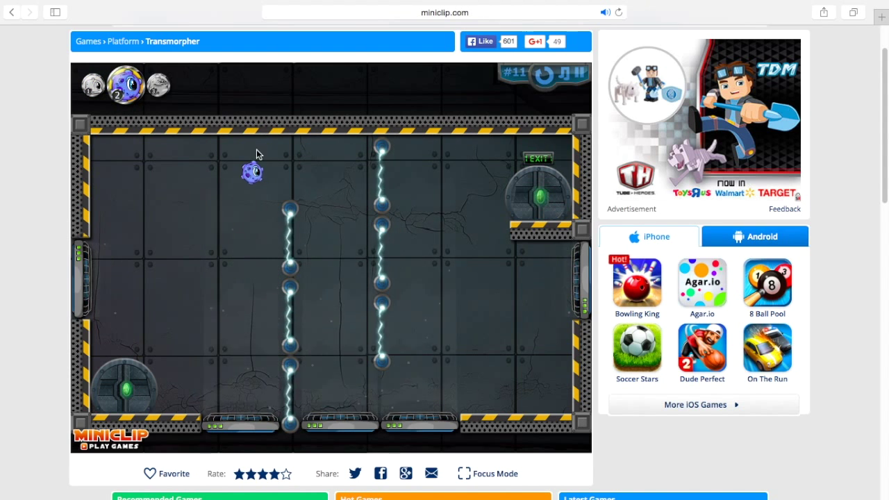
key("3")
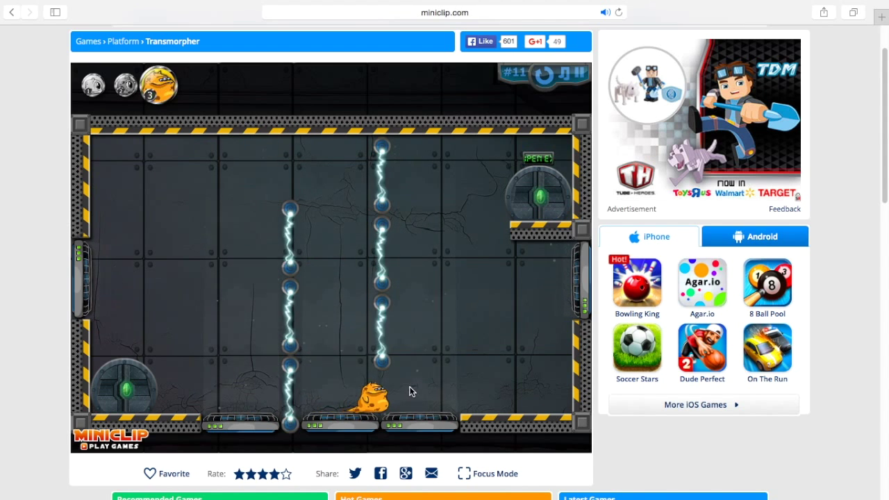
key("1")
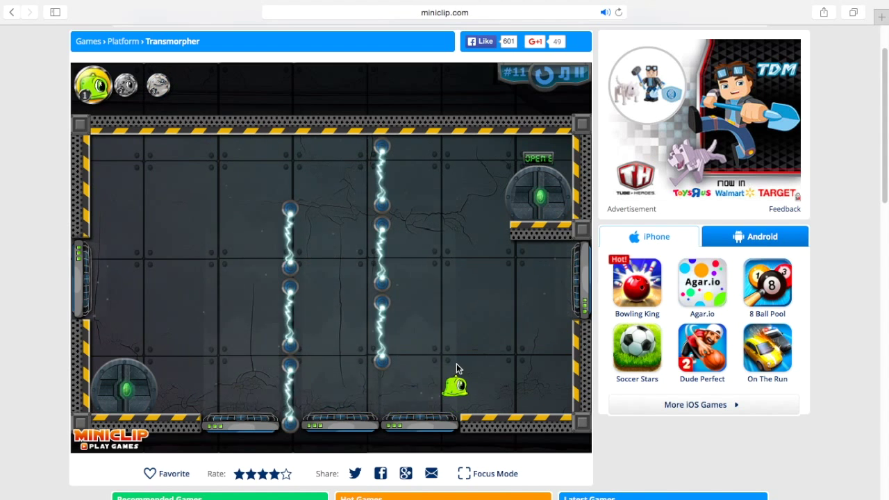
key("2")
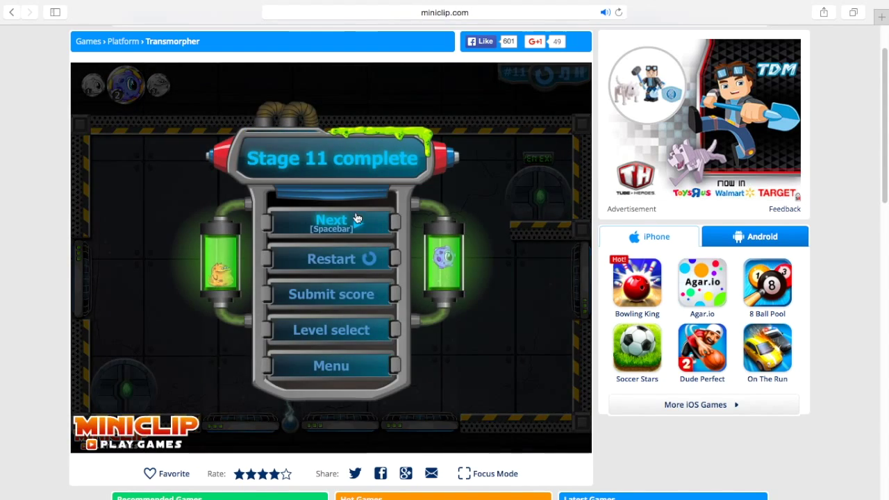
left_click(357, 221)
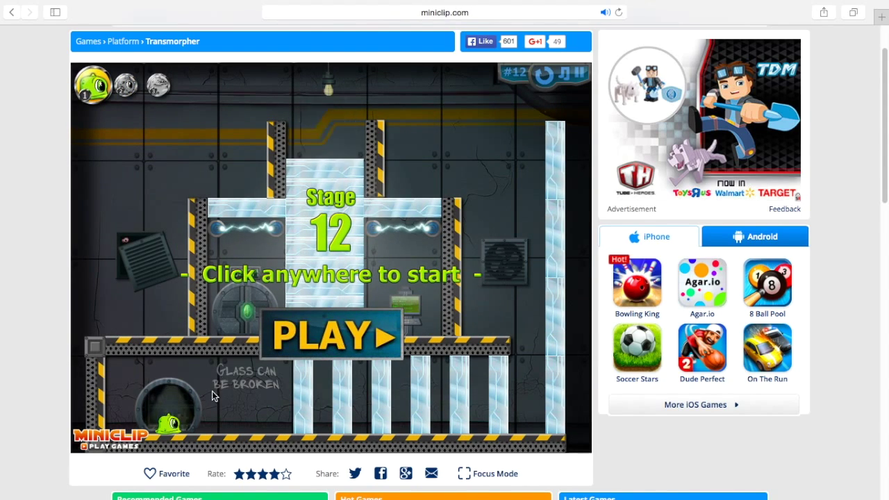
Start stage 12 and smash the glass pillars as the heavy orange form
left_click(185, 401)
key("3")
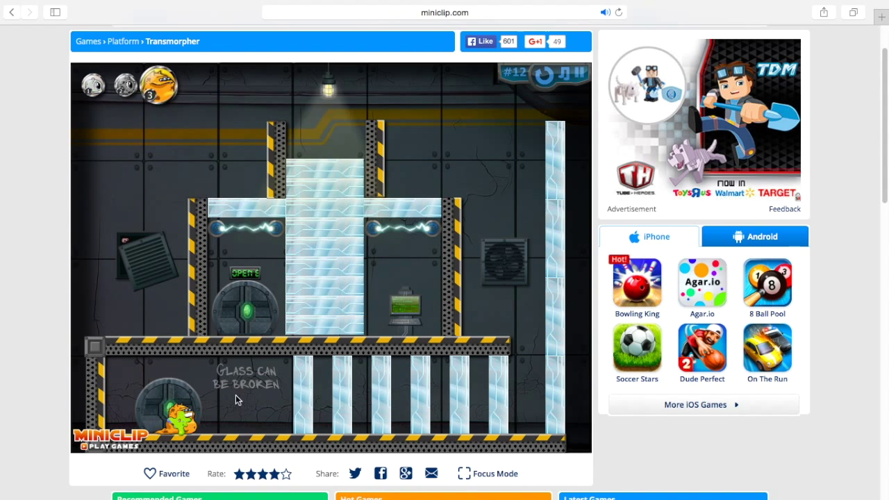
key("Right")
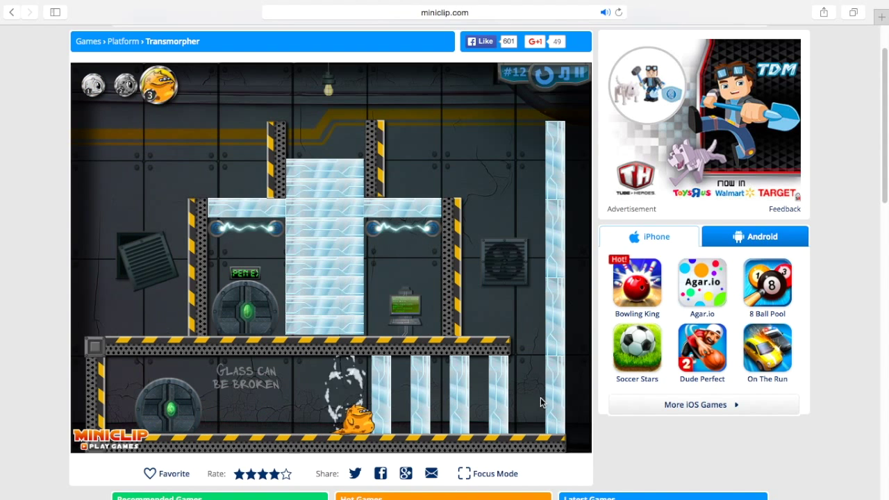
key("Right")
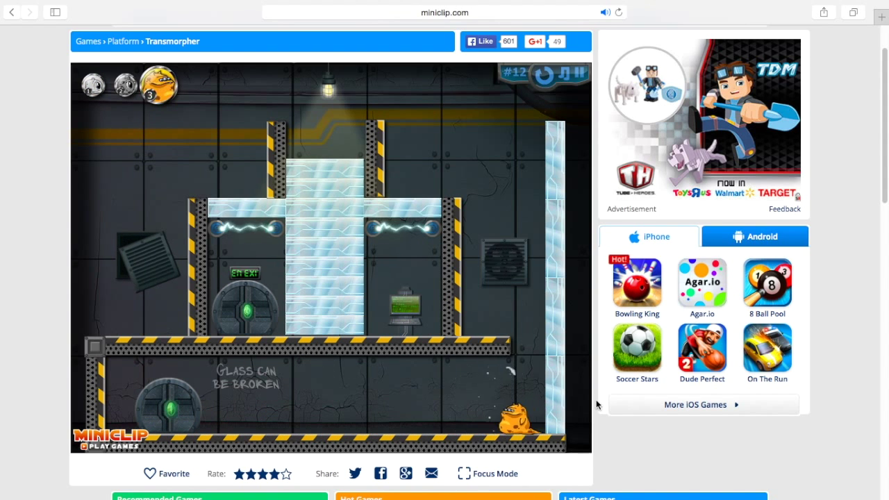
Float up and climb the pillar wall onto the glass platform, alternating blue and green forms
key("2")
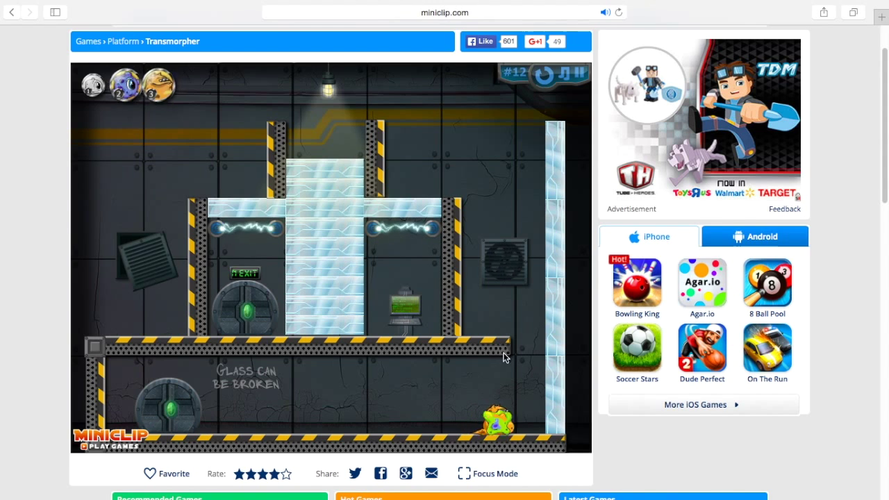
key("1")
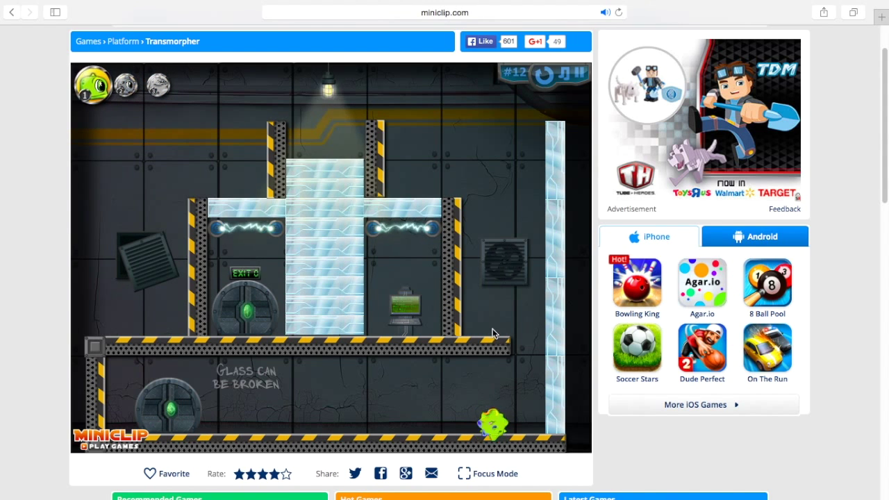
key("2")
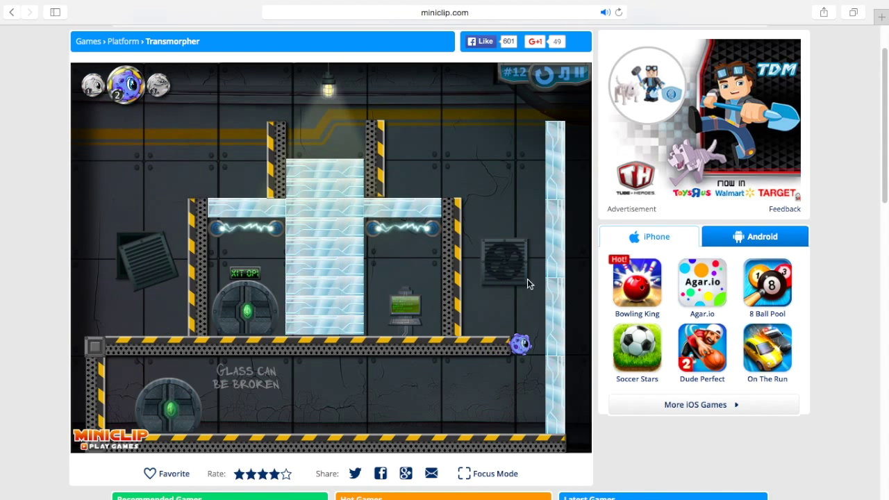
key("Up")
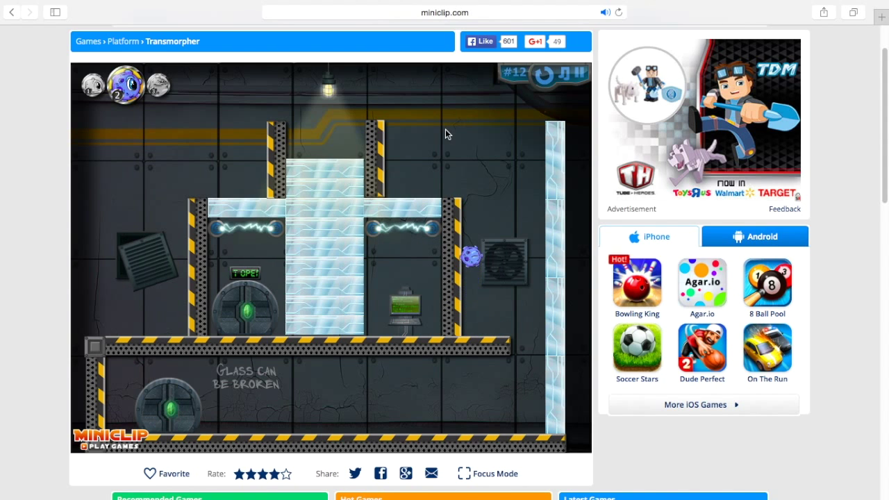
key("Left")
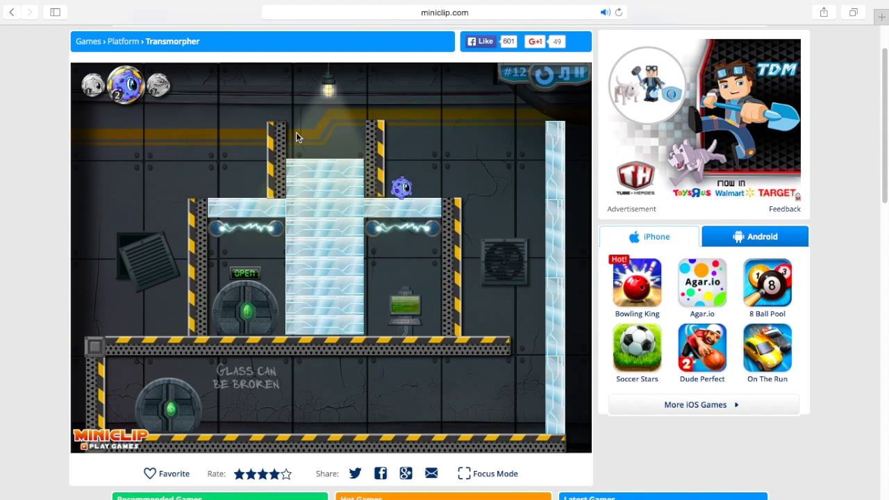
key("Up")
key("1")
key("2")
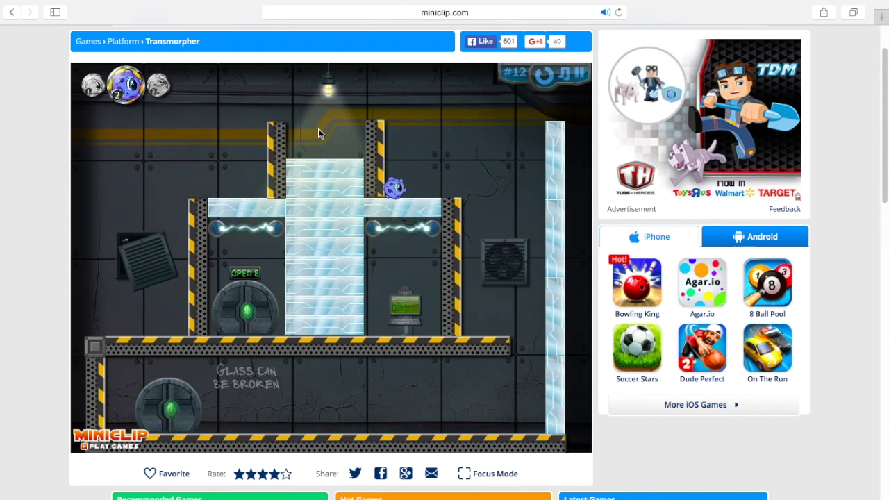
Climb atop the pillar, drop as orange through the glass into the exit, and continue
key("Right")
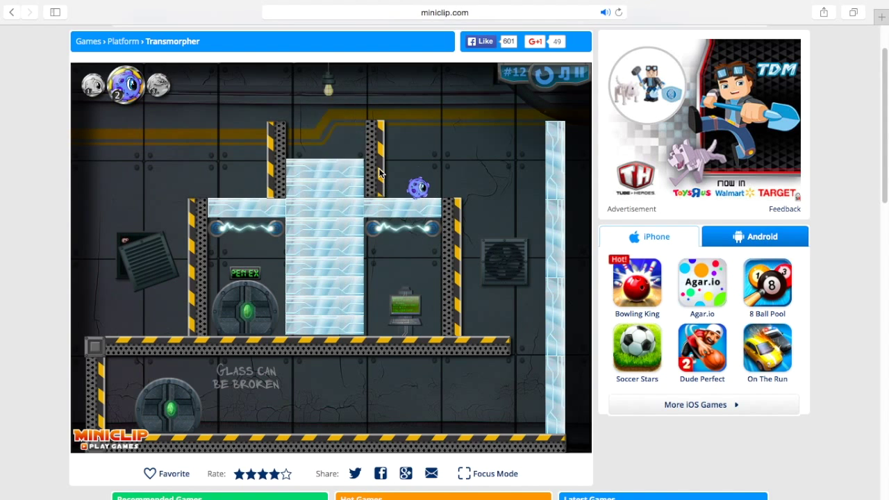
key("Left")
key("Up")
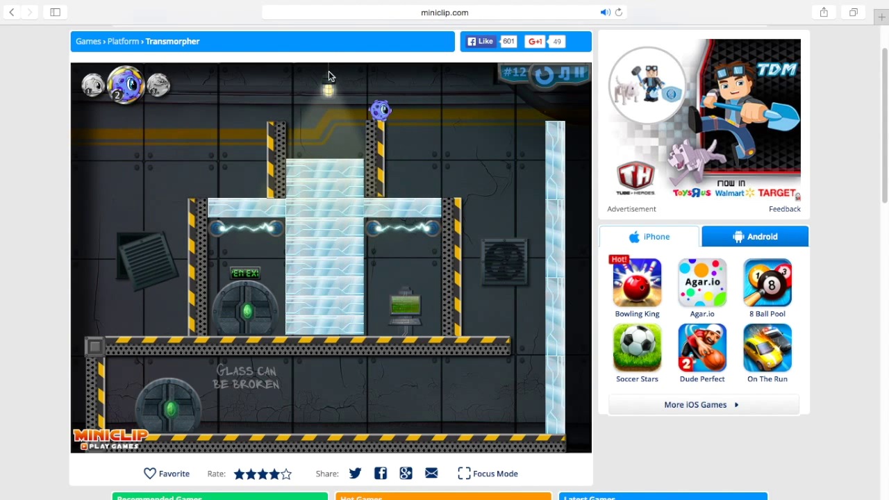
key("Left")
key("3")
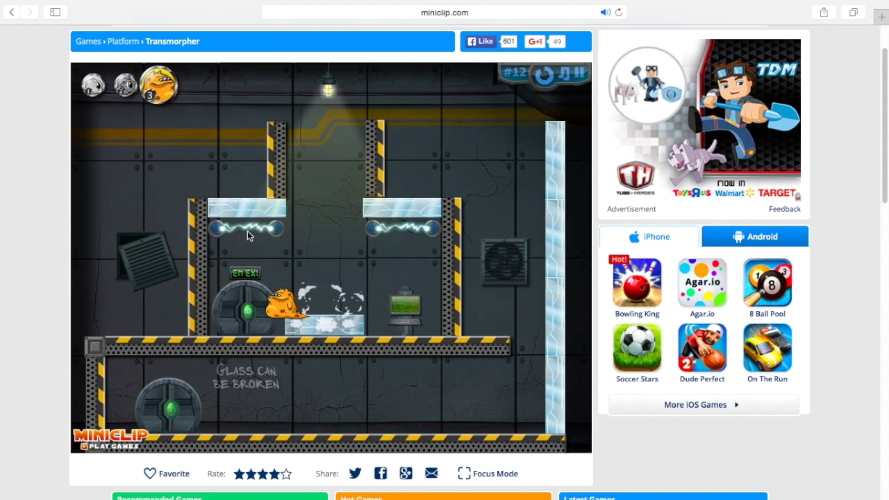
key("Left")
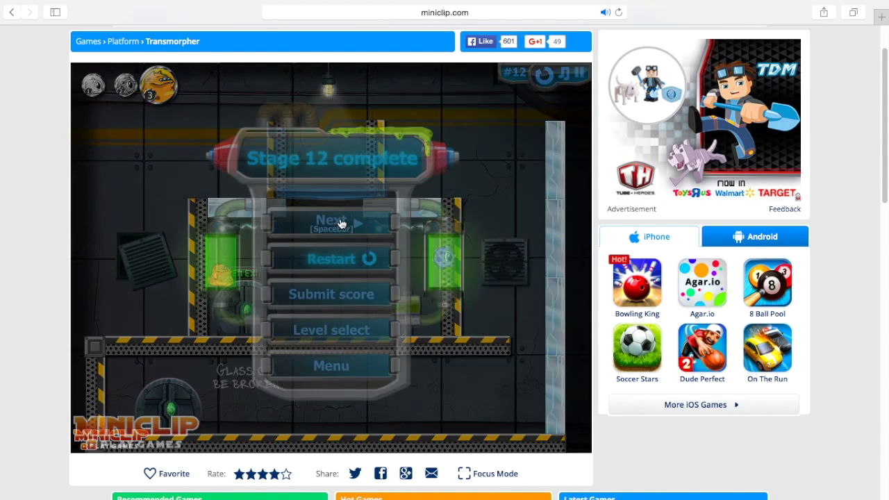
key("space")
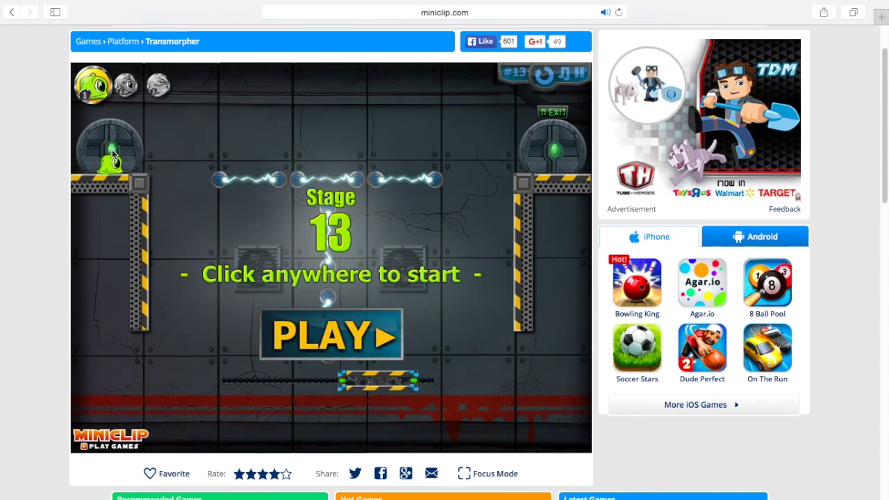
Start stage 13 and crawl down and back up the left wall as the blue spiky form
left_click(115, 153)
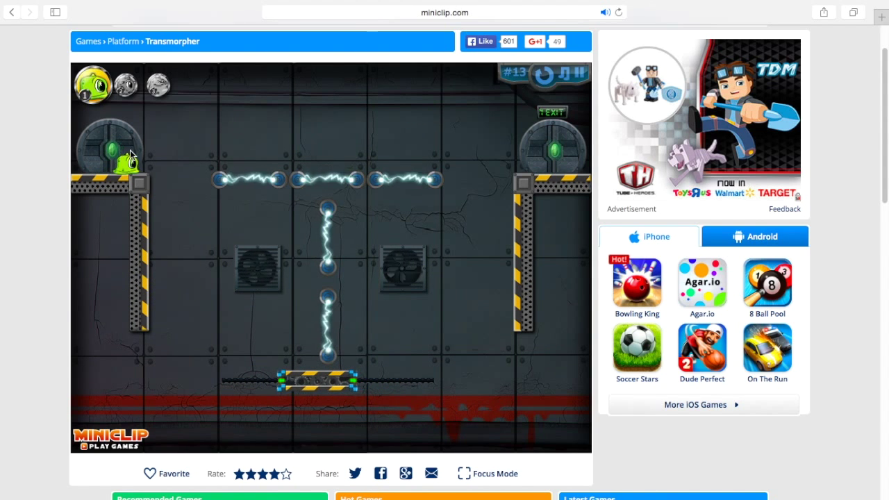
key("2")
key("Down")
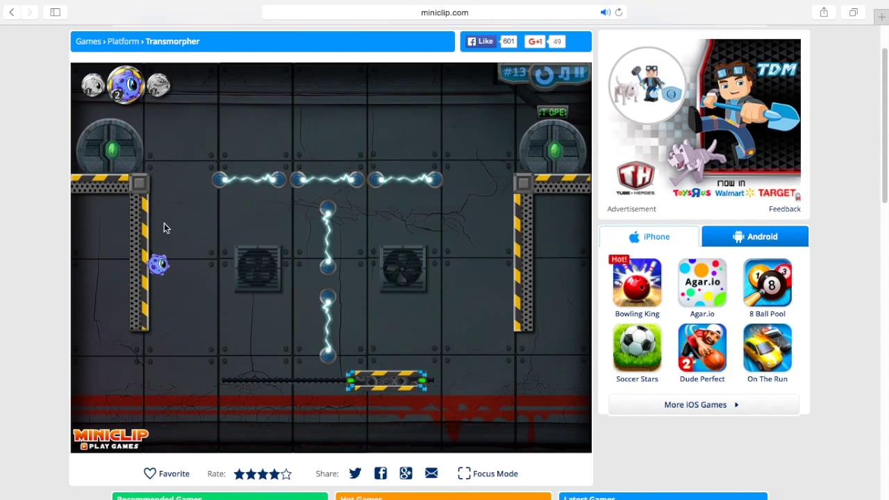
key("Up")
Drop onto the moving platform and ride it as the spiky ball until zapped, then restart
key("1")
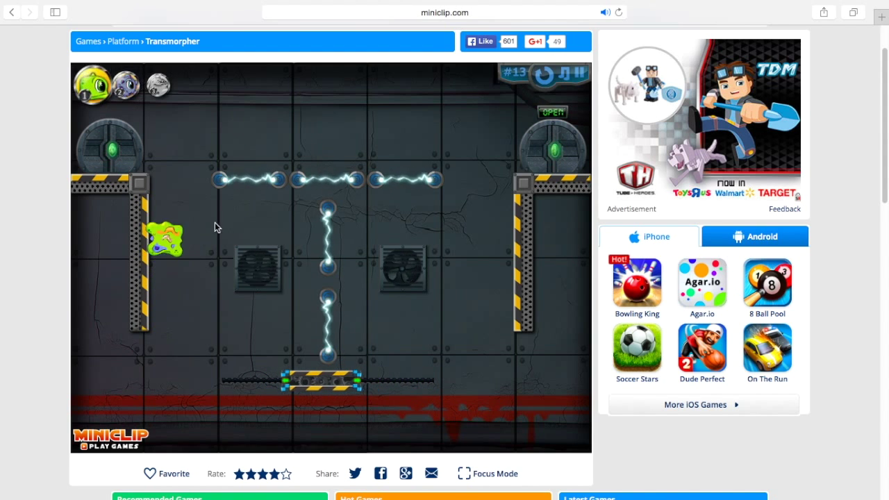
key("Right")
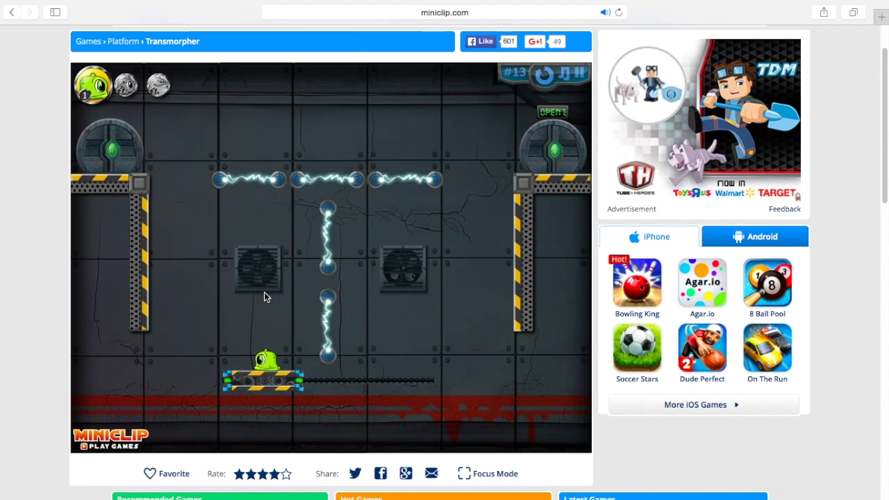
key("2")
key("Right")
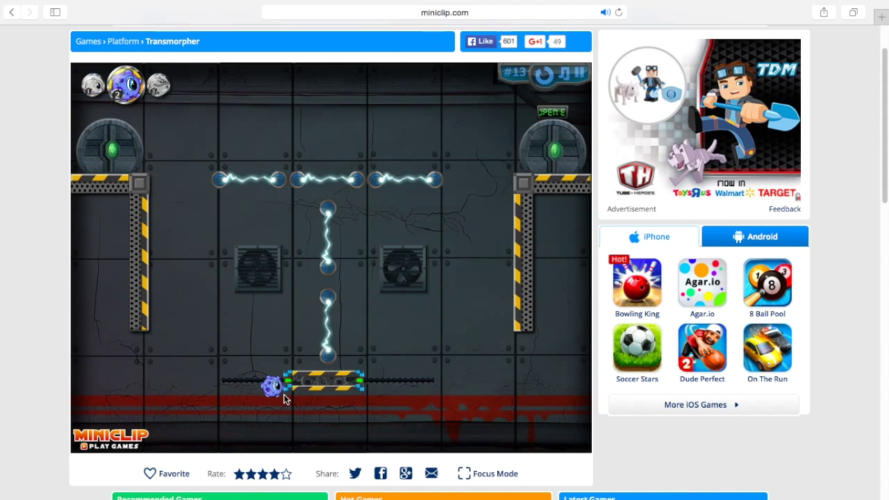
key("Right")
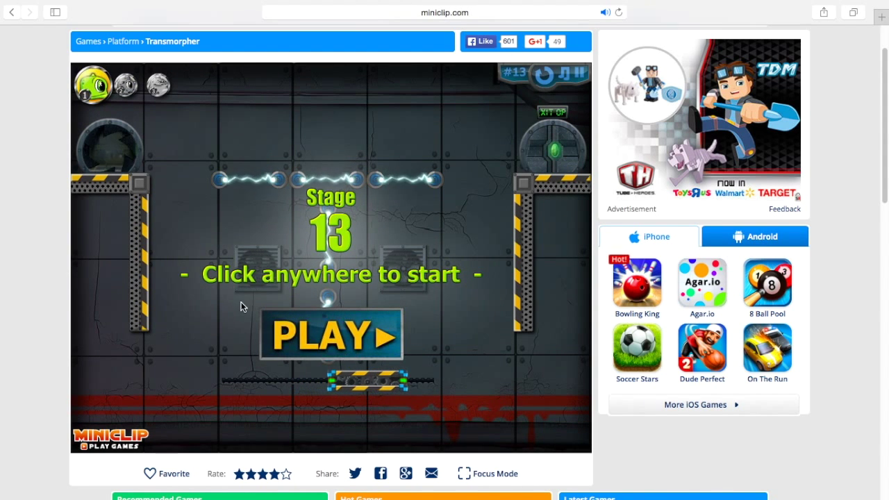
left_click(242, 304)
Slide down the wall as the ball onto the moving platform, fail, and restart stage 13
key("Right")
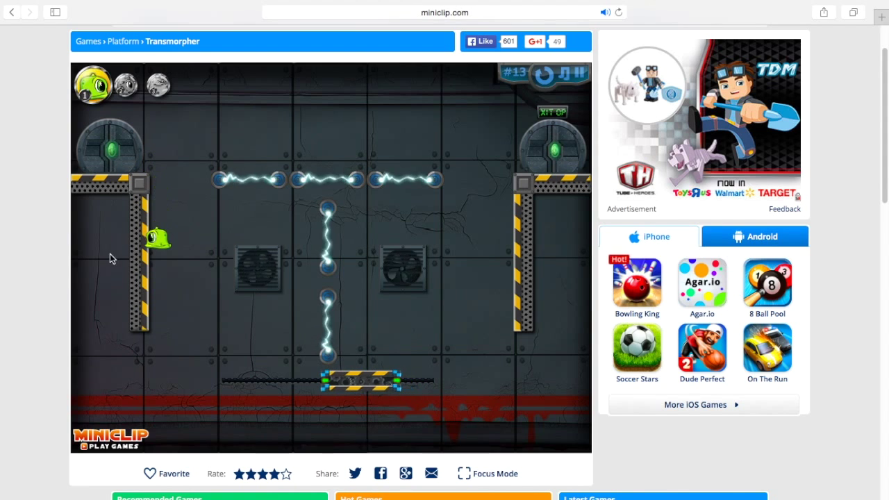
key("2")
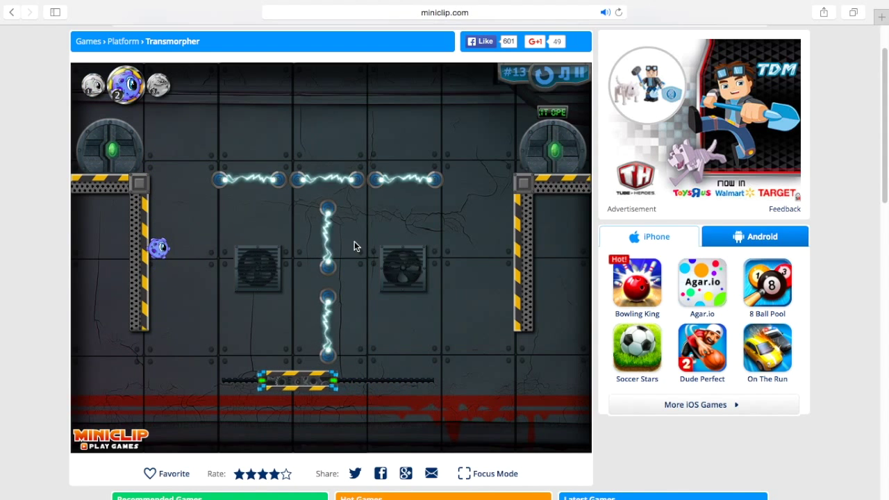
key("1")
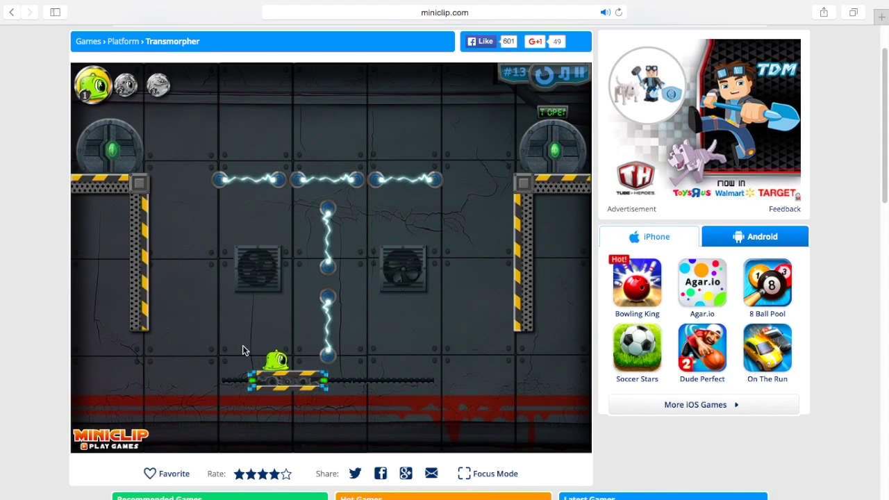
key("2")
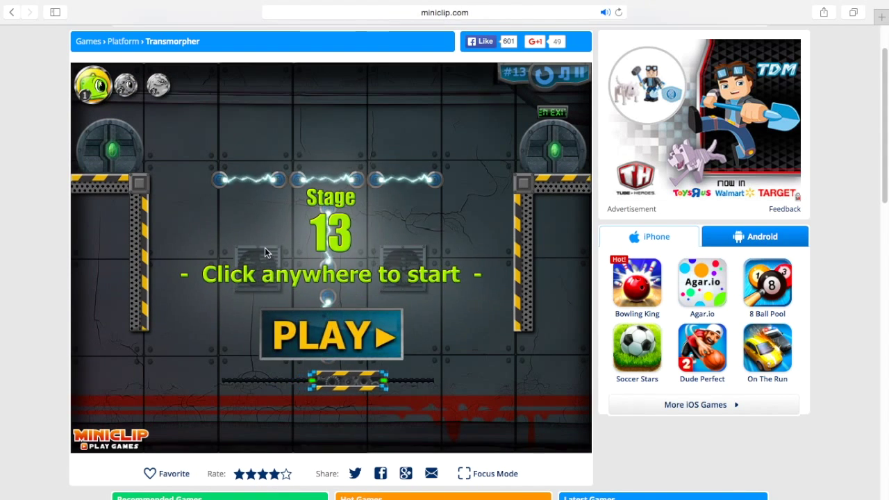
left_click(260, 255)
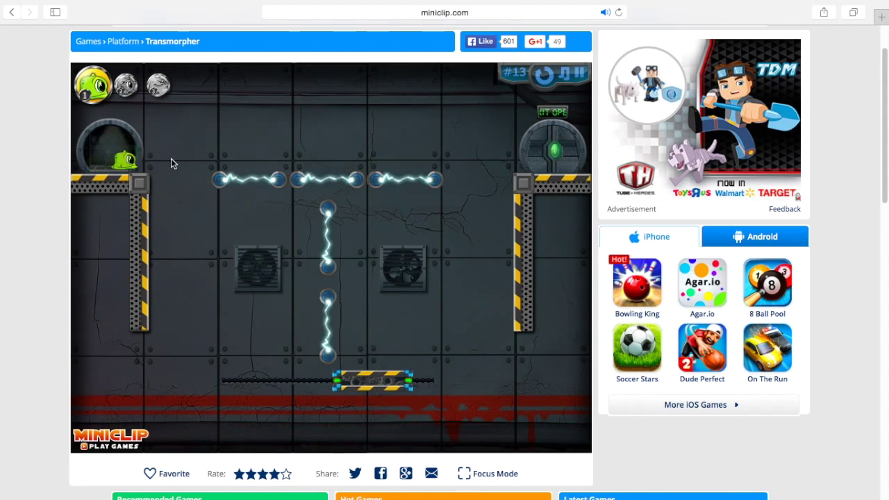
Ride the moving platform's underside as the ball, then climb on top and jump as the blob until reset
key("2")
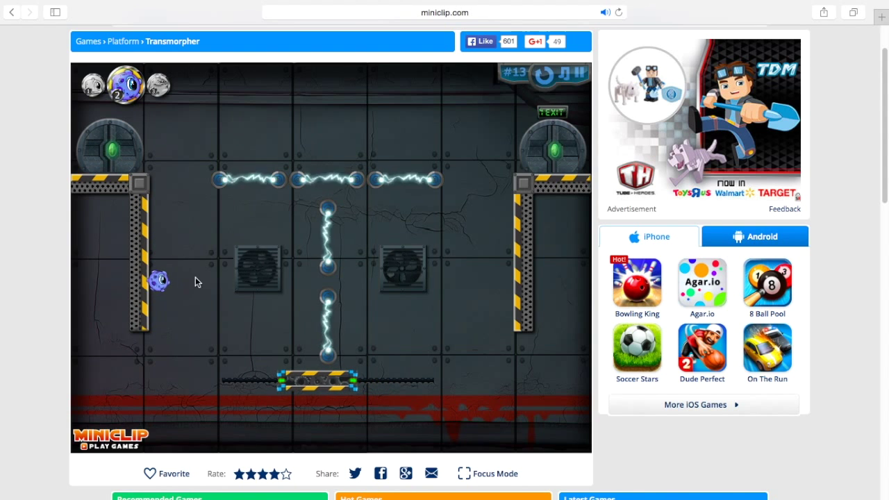
key("1")
key("2")
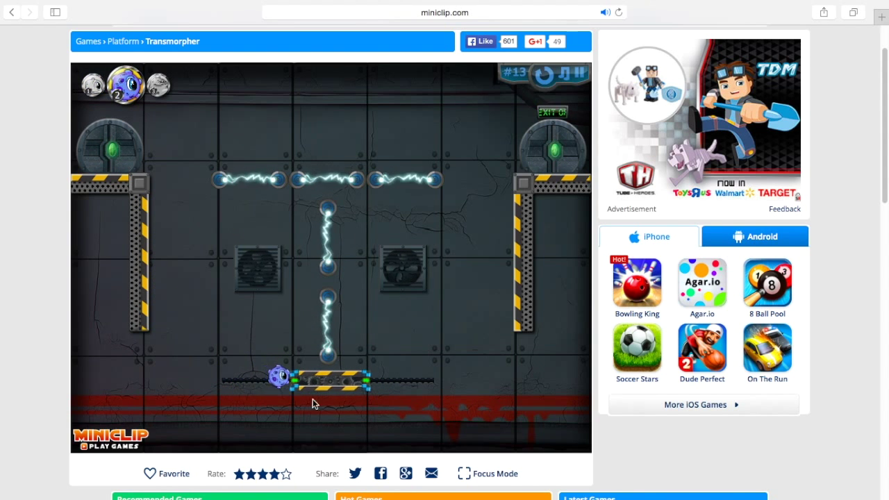
key("Right")
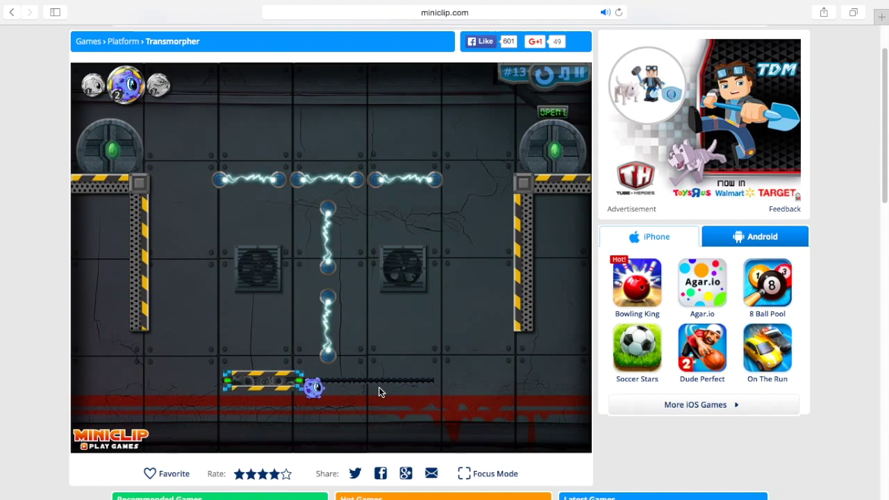
key("Up")
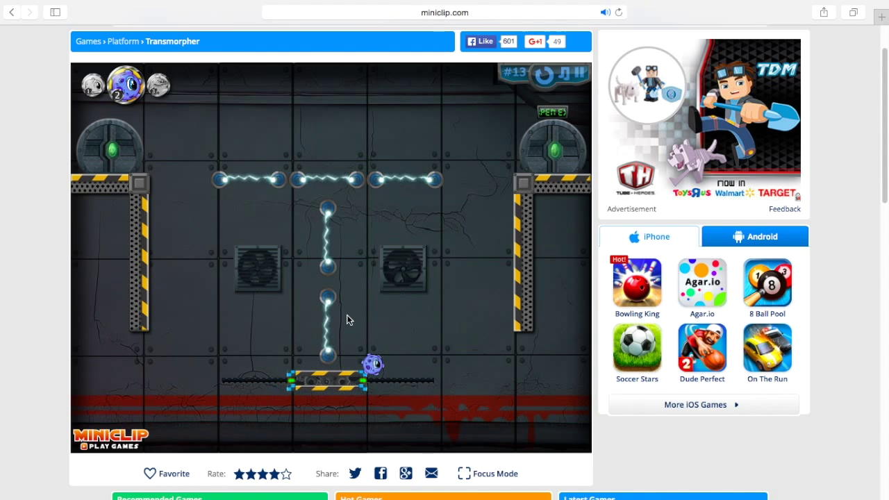
key("1")
key("Up")
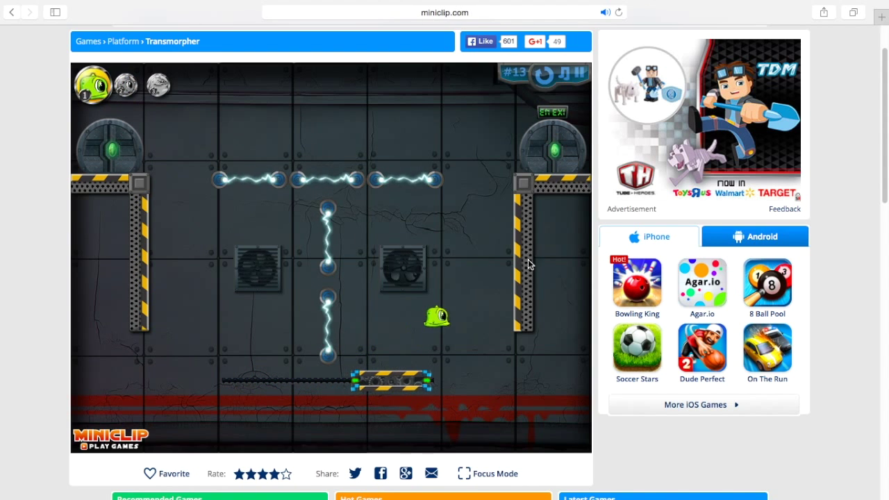
key("2")
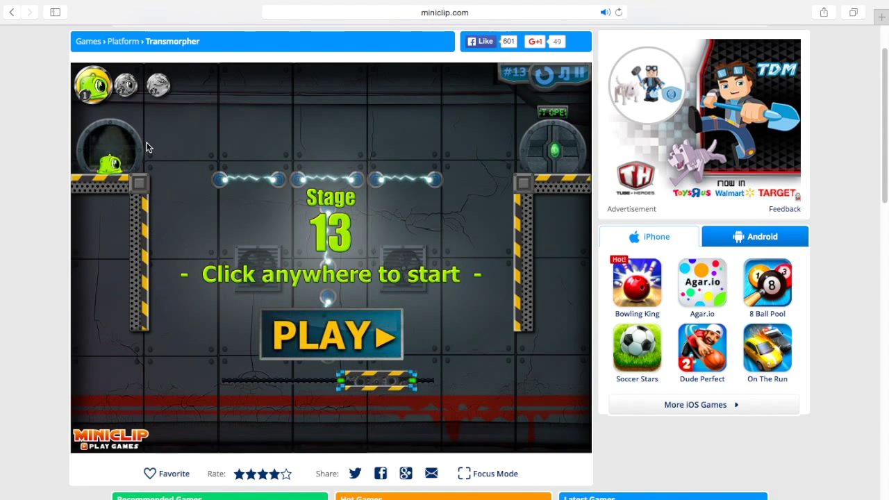
left_click(147, 147)
Start stage 13 and drop off the ledge onto the platform as the ball
key("Right")
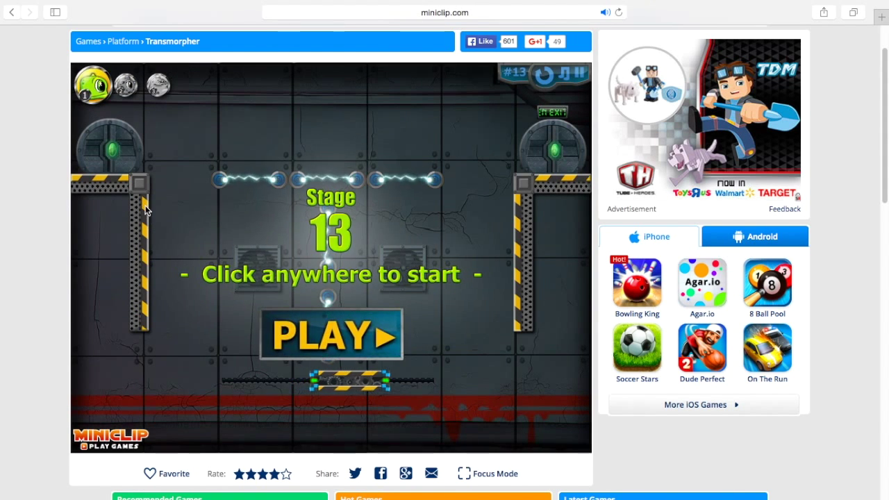
left_click(177, 257)
key("Right")
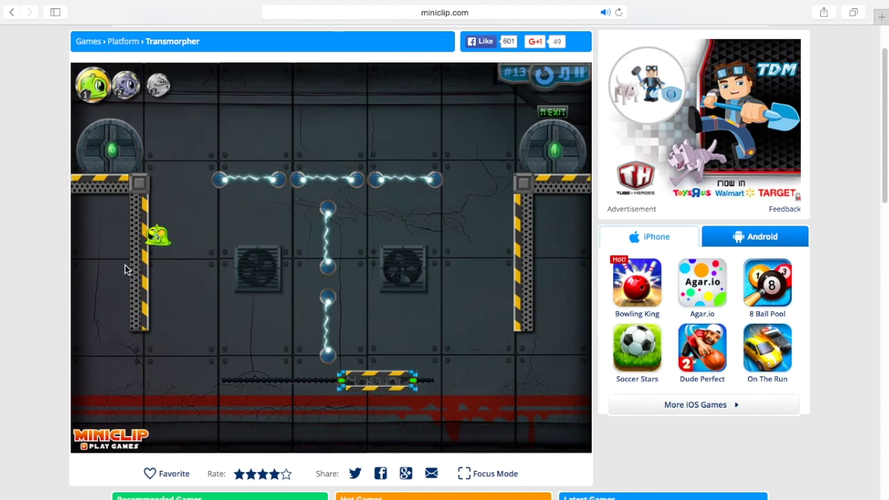
key("2")
key("1")
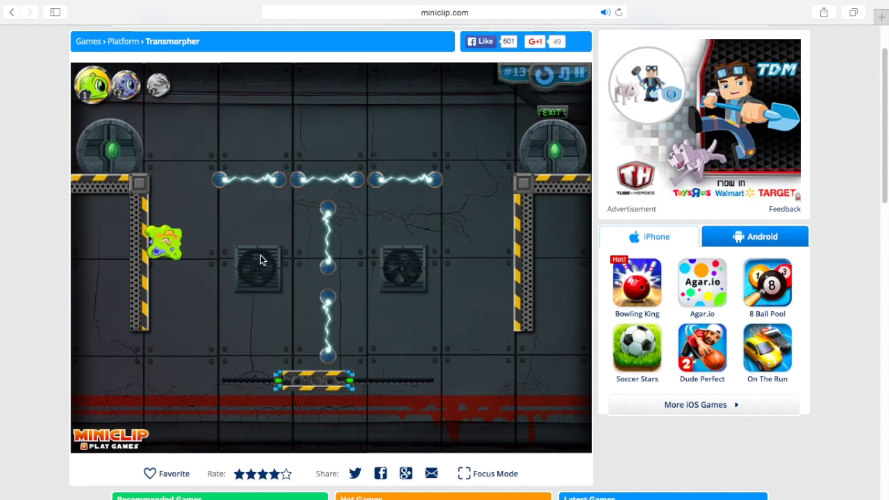
key("2")
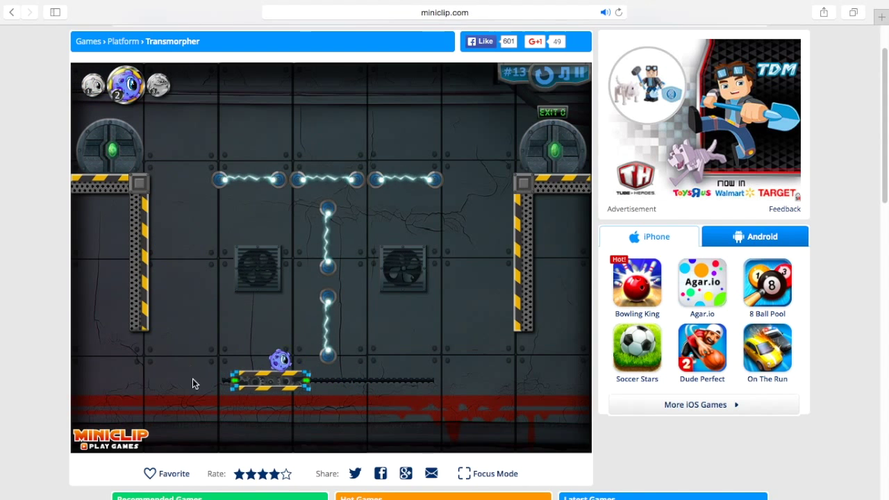
Roll along the red floor and climb onto the rail beside the platform
key("Left")
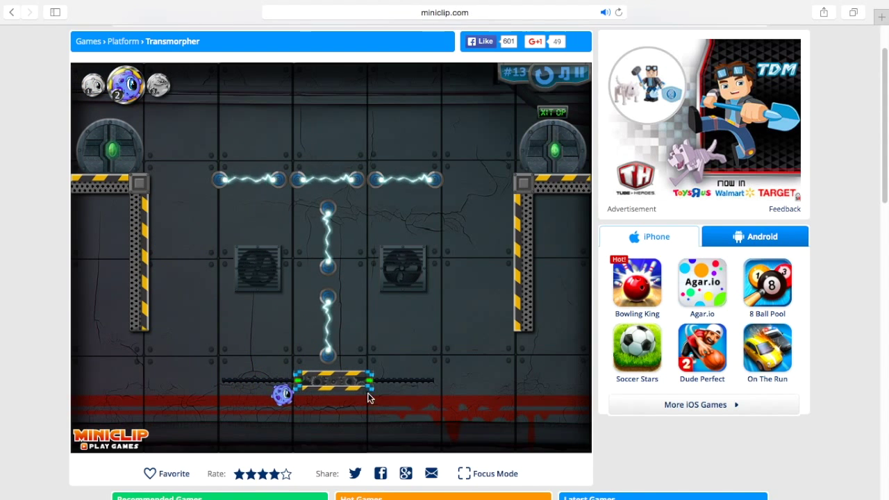
key("Right")
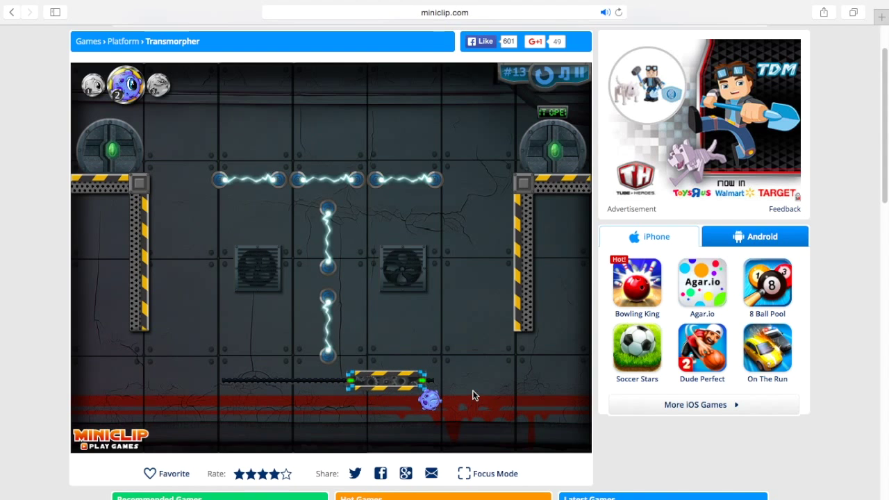
key("Up")
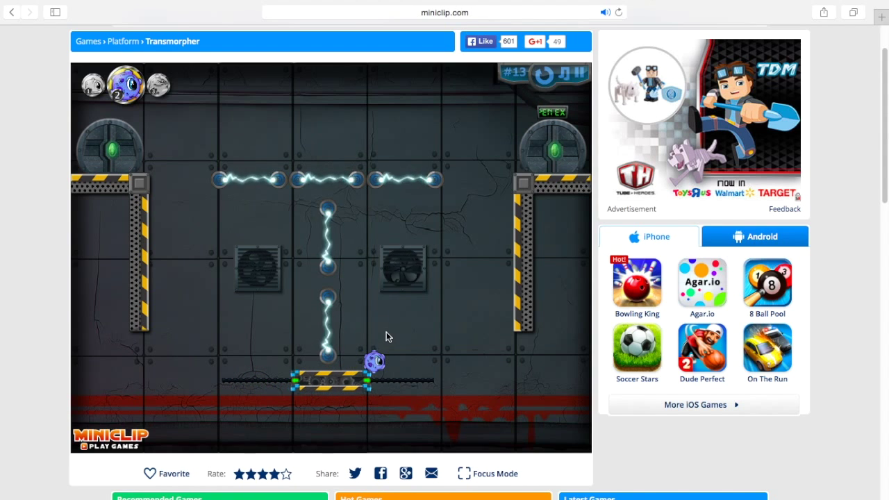
Jump up-right as the slime, climb the right wall as the ball into the exit, and continue
key("1")
key("Up")
key("Right")
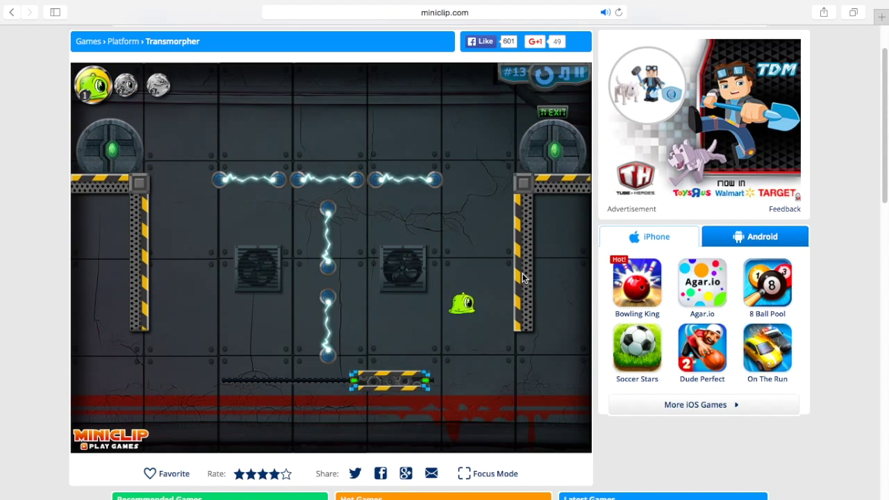
key("2")
key("Up")
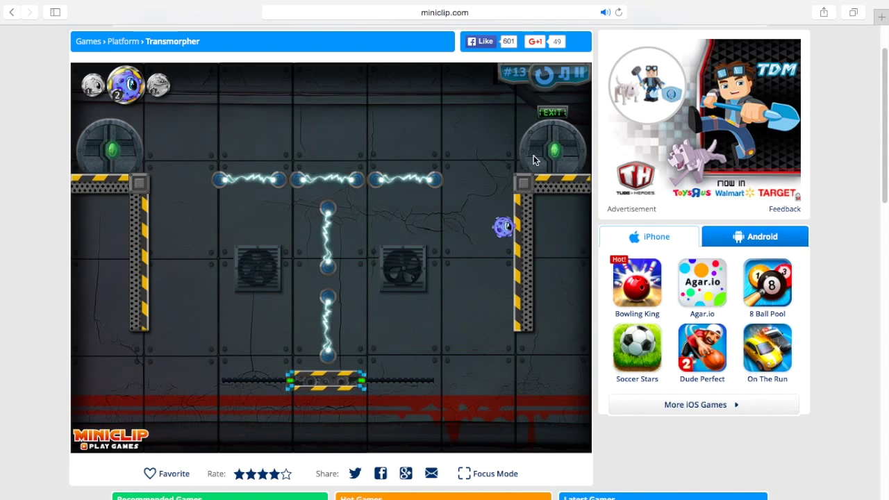
key("Right")
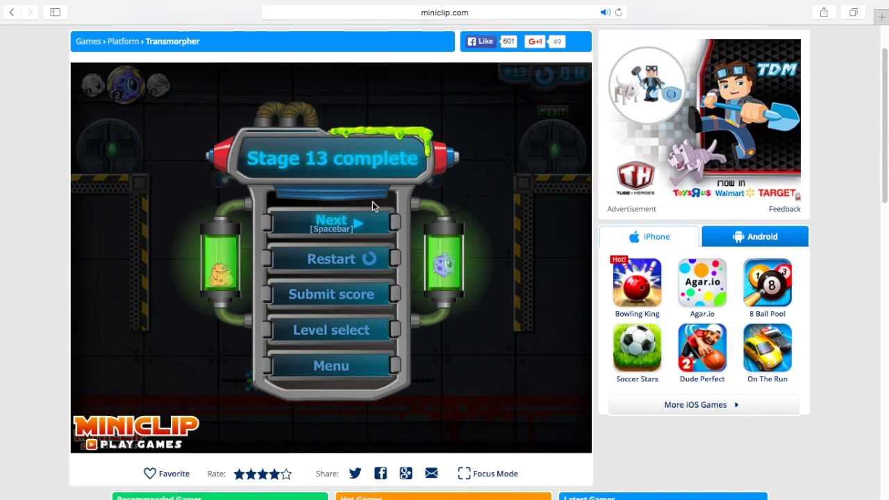
left_click(374, 203)
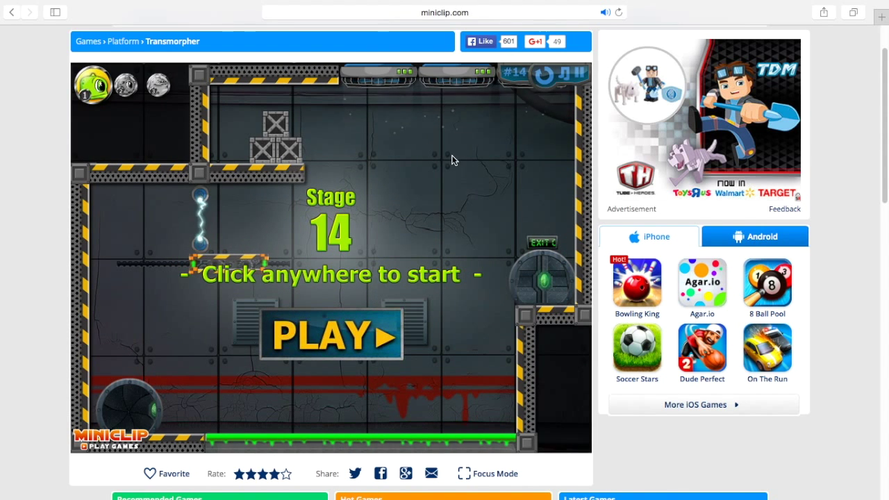
Start stage 14, climb the left wall as the ball and drop onto the platform
left_click(276, 340)
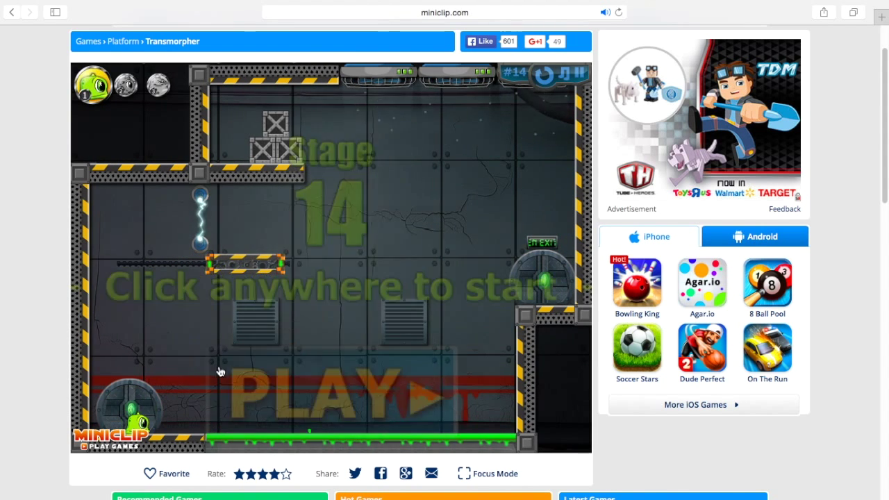
key("2")
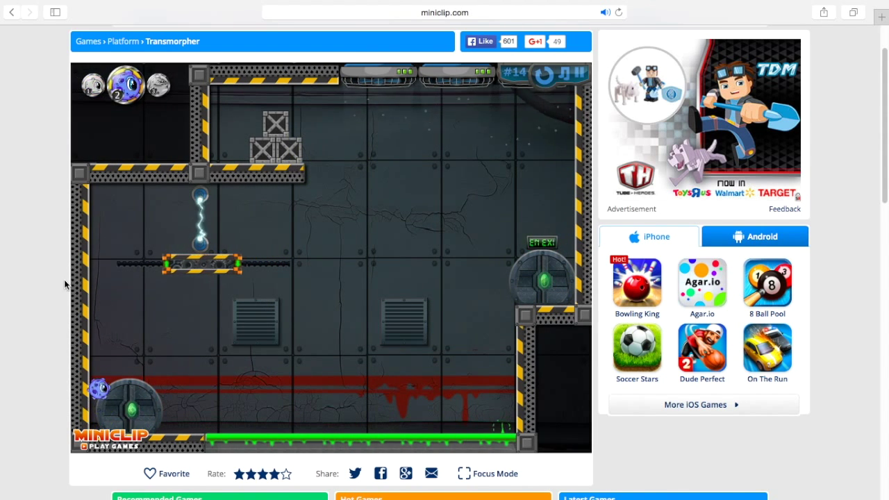
key("Up")
key("Up")
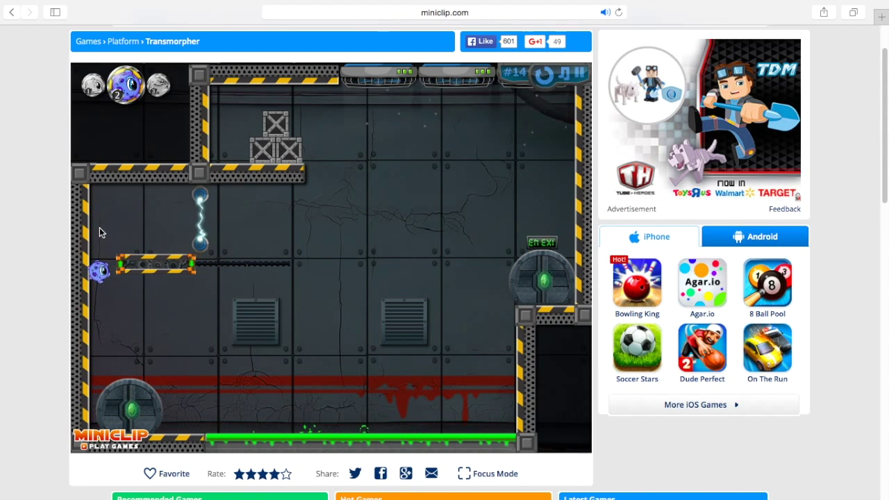
key("Up")
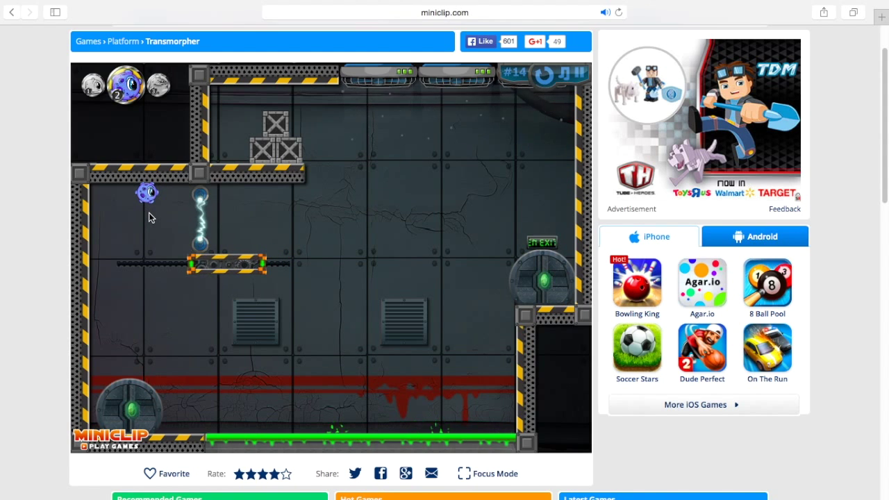
key("1")
key("2")
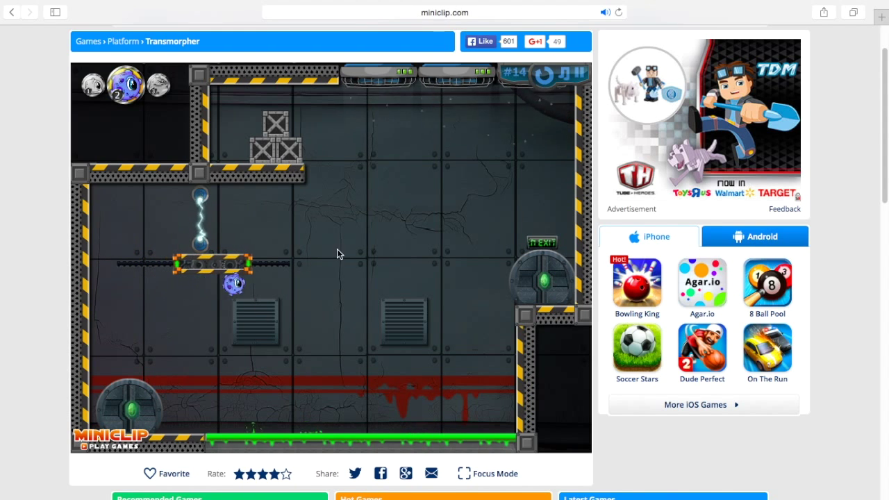
Jump to the ledge, crawl along its underside, and cross over the crate
key("1")
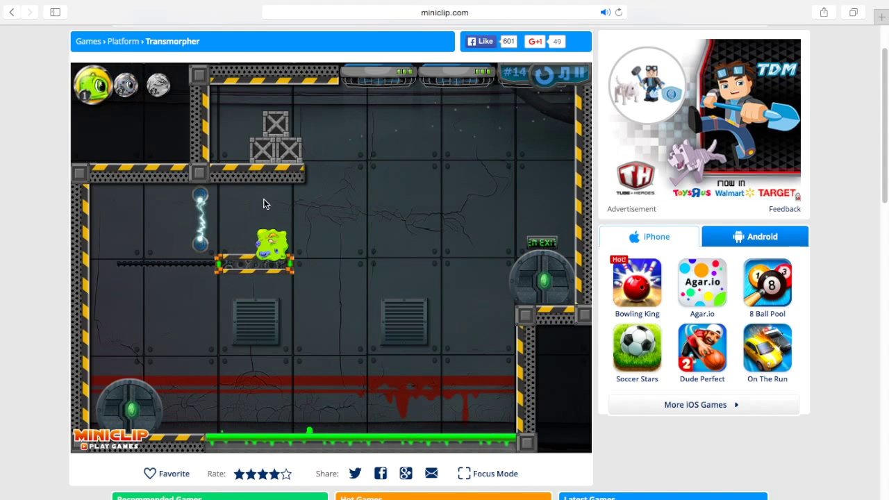
key("2")
key("Right")
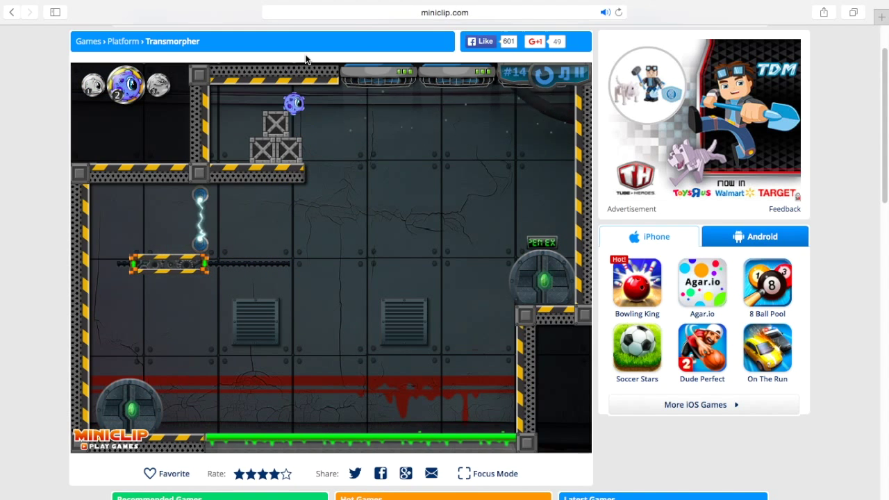
key("Left")
Reach the left wall, climb to the ceiling, and drop as the blob into the slime pit
key("1")
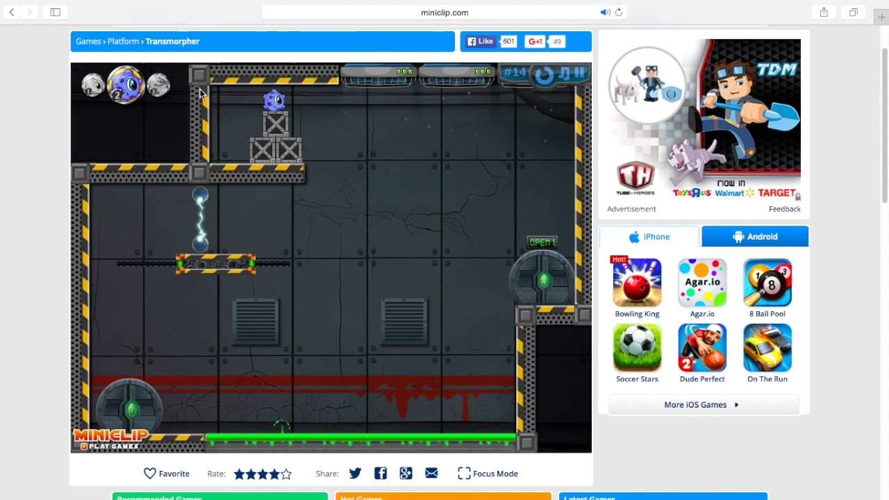
key("Left")
key("1")
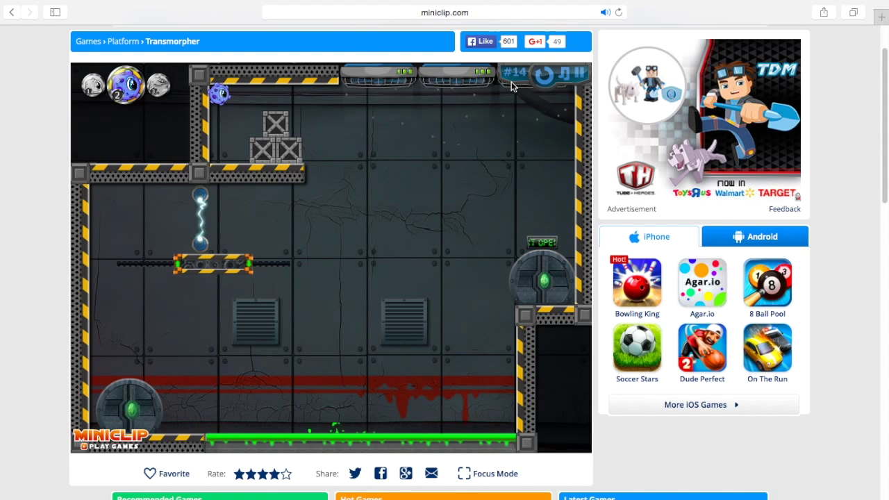
key("Up")
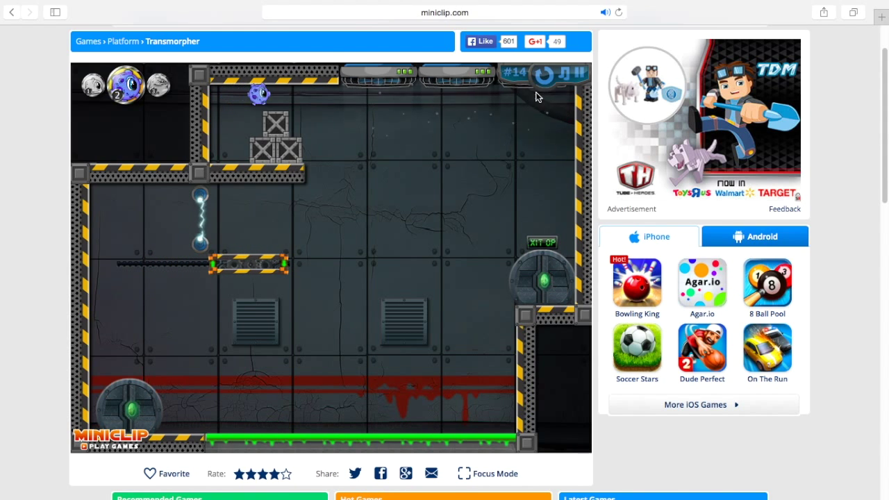
key("Right")
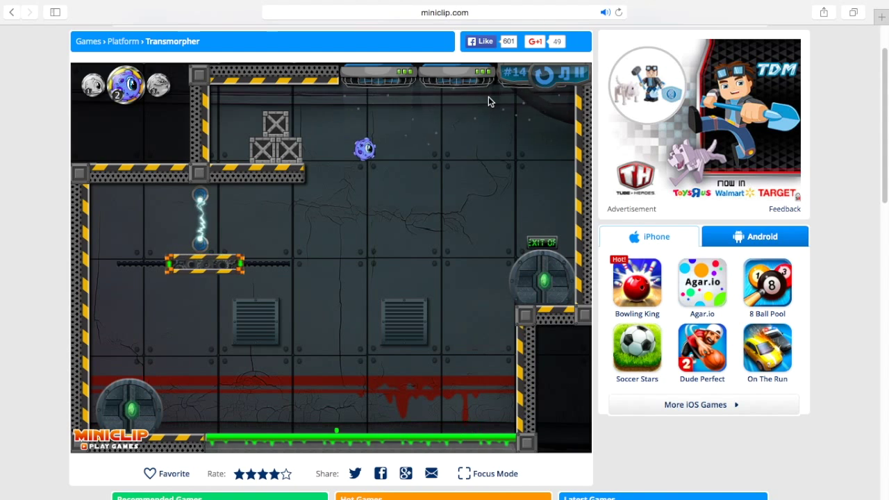
key("1")
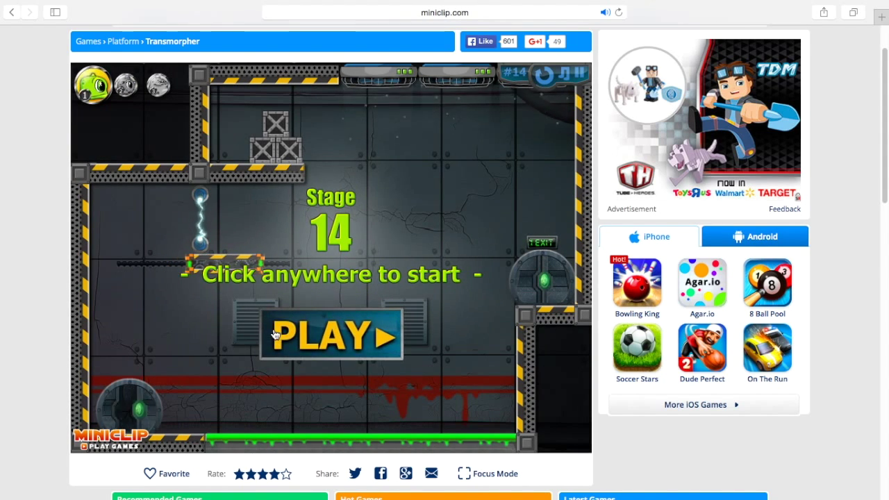
Start stage 14 and climb the left wall above the platform, alternating green and blue forms
left_click(292, 345)
key("2")
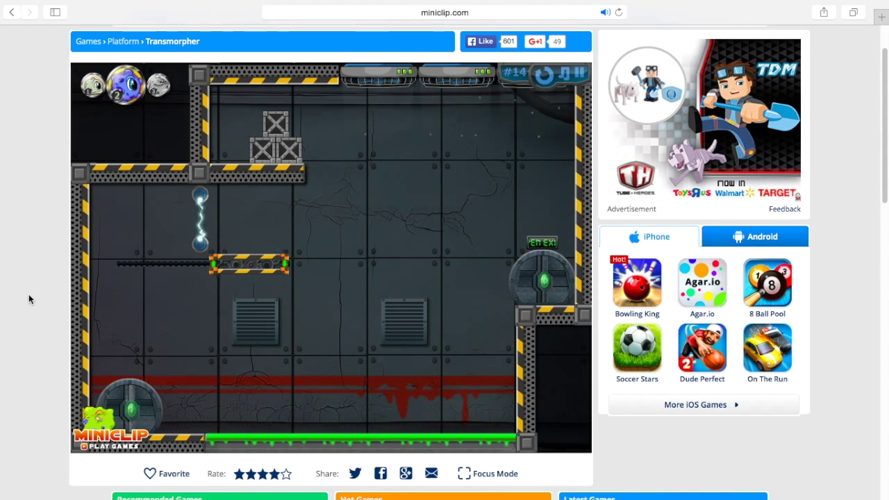
key("Up")
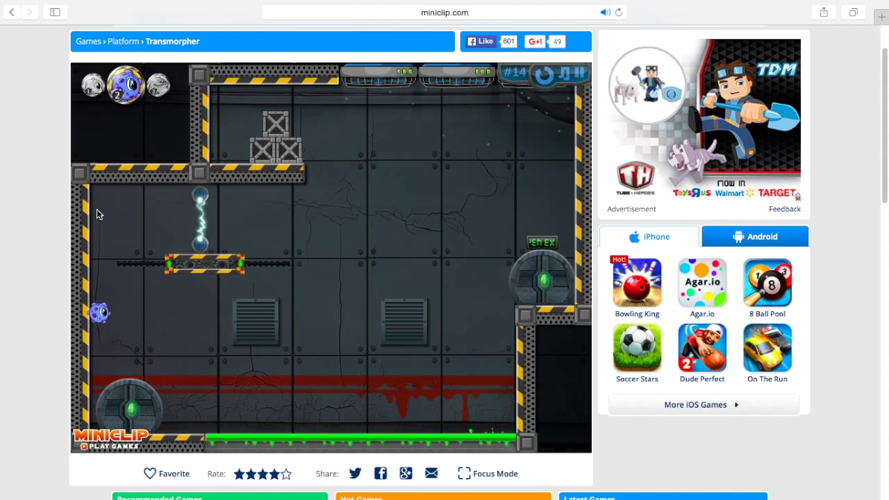
key("1")
key("2")
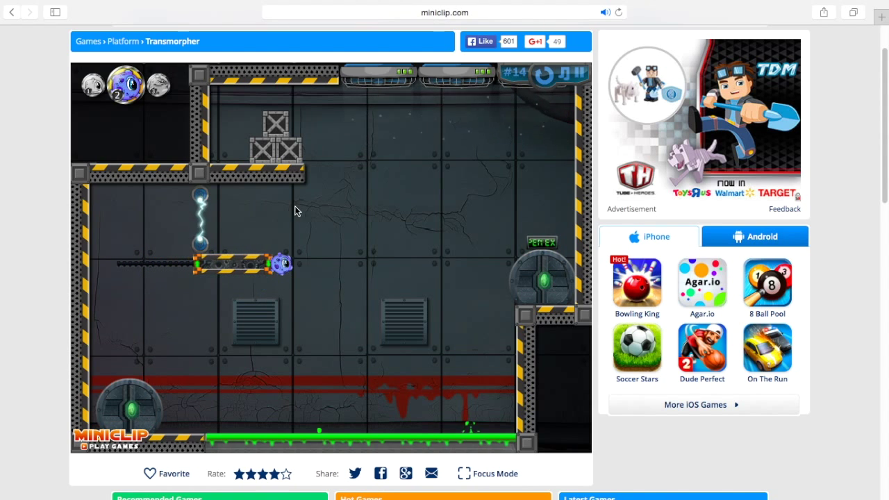
key("1")
key("Up")
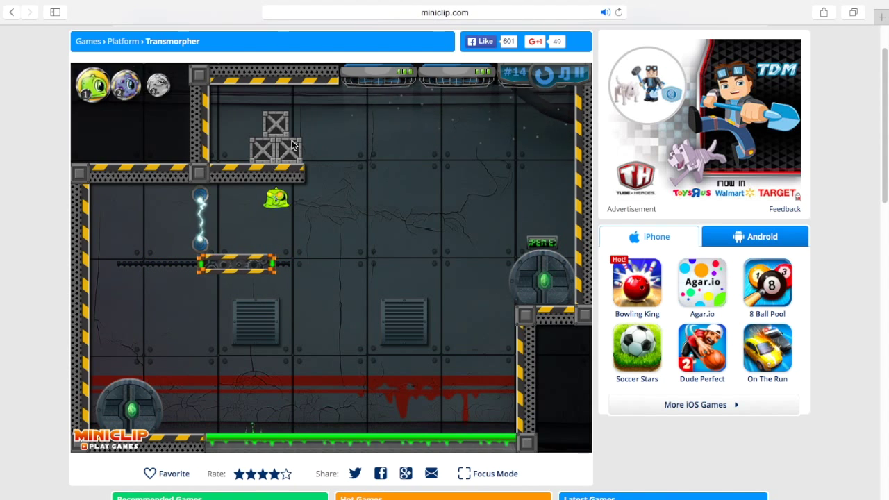
key("2")
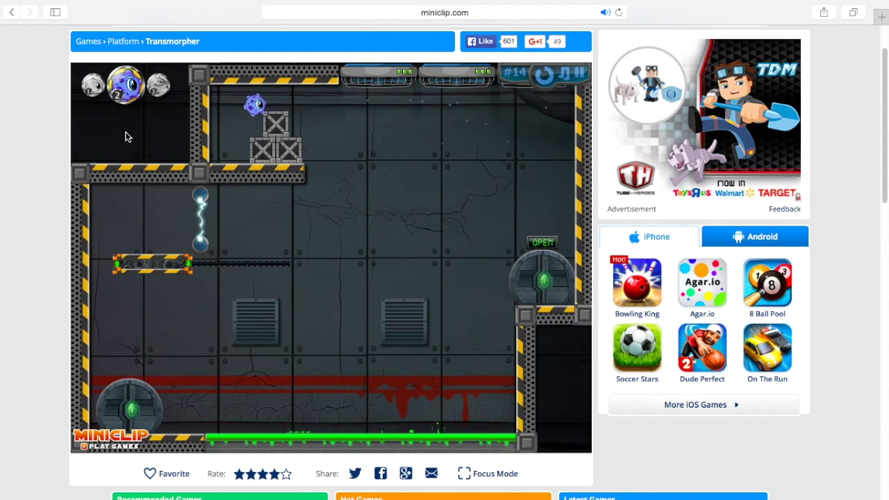
Push the crates off the ledge to the floor as the orange creature
key("3")
key("Right")
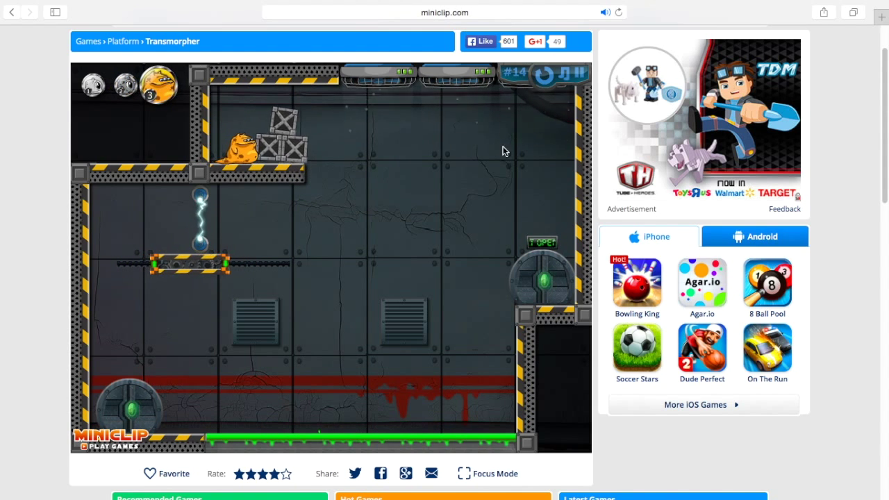
key("Left")
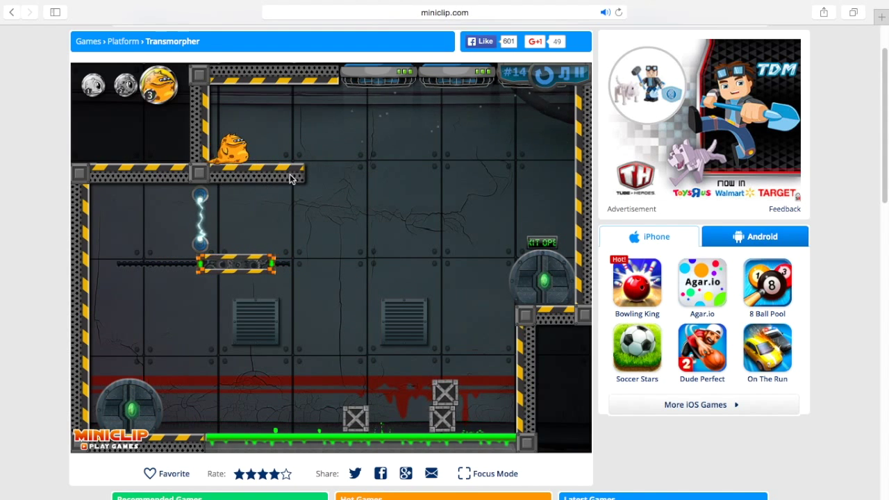
Drop from the upper ledge onto the crate stack, fall into the slime, and restart
key("Right")
key("1")
key("Right")
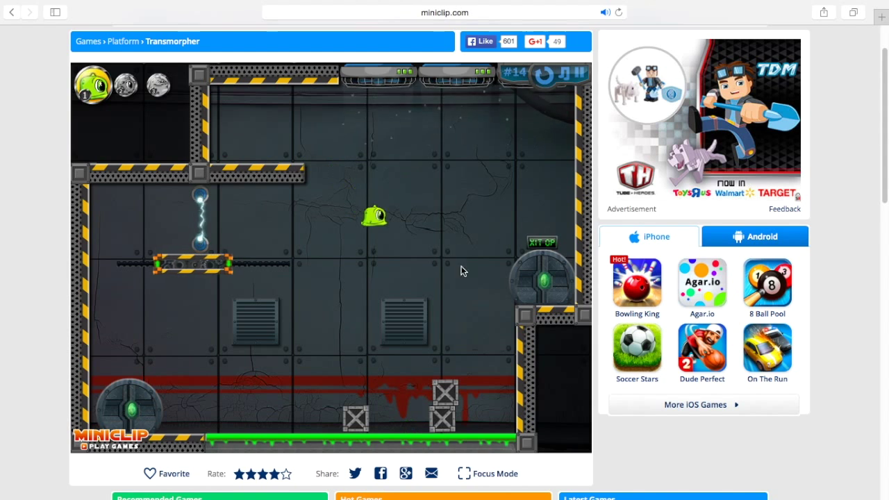
key("Right")
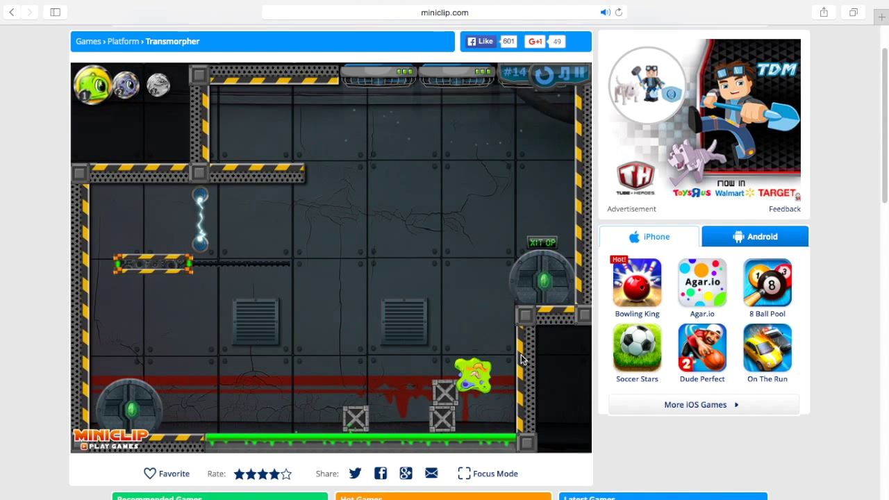
key("2")
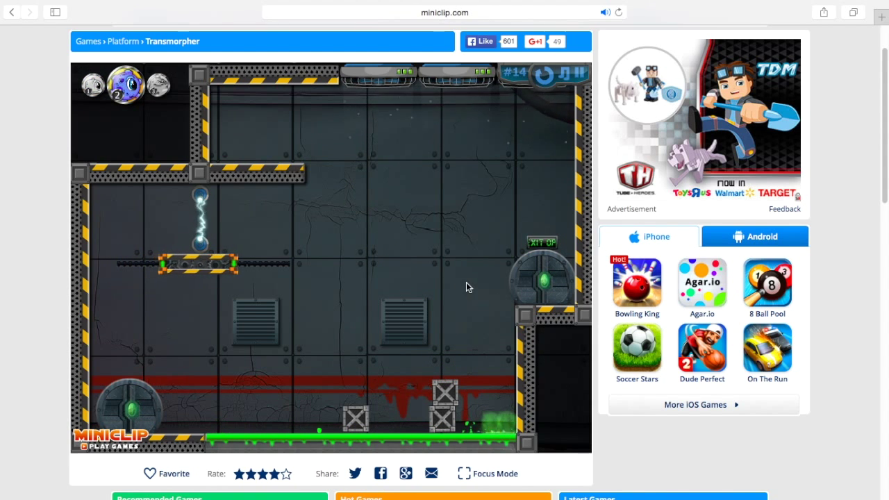
key("Left")
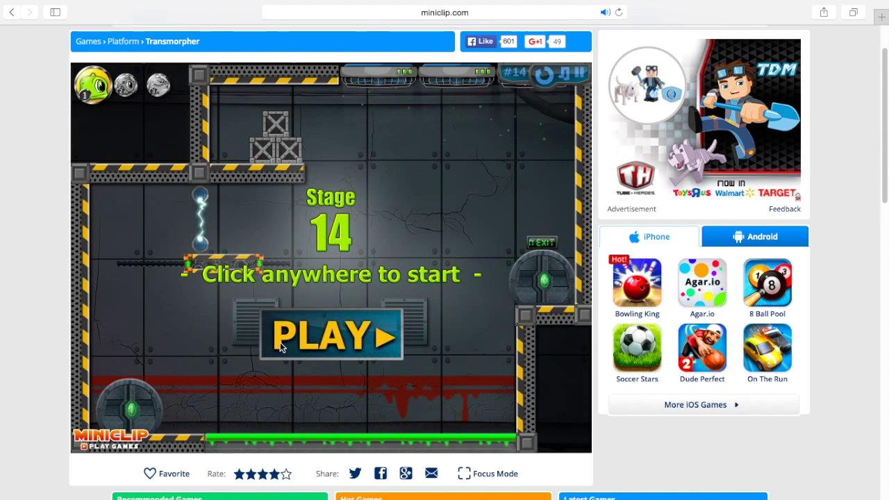
left_click(282, 347)
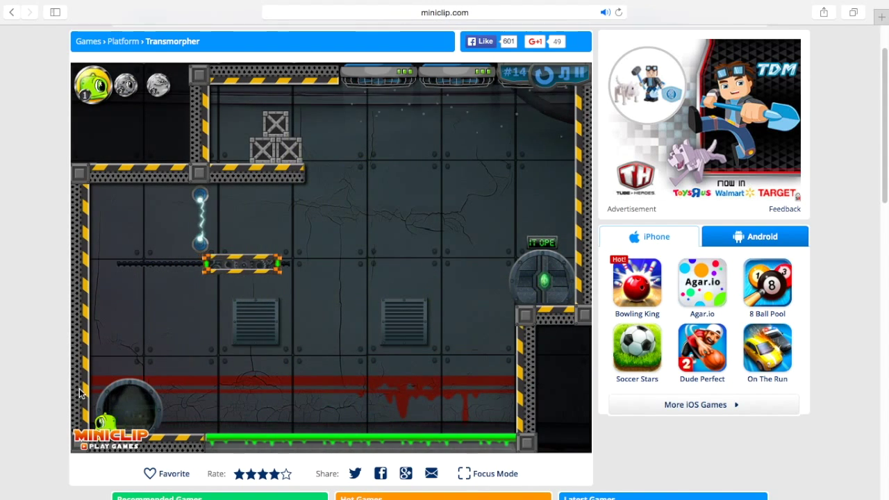
Reach the left wall in green form, then climb it in blue form
key("2")
key("Up")
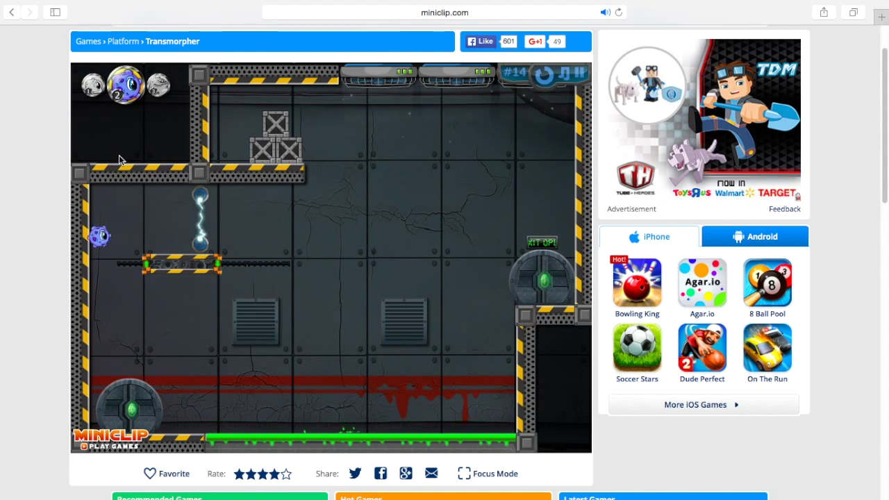
key("1")
key("Left")
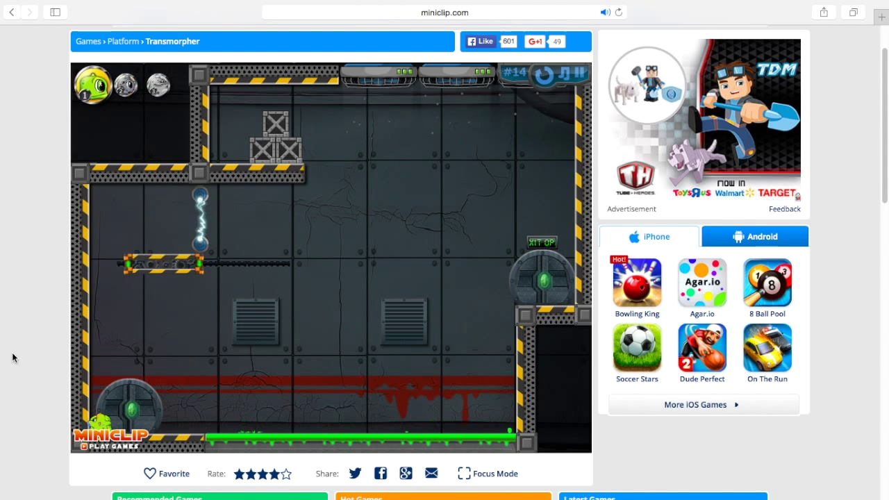
key("2")
key("Up")
key("Up")
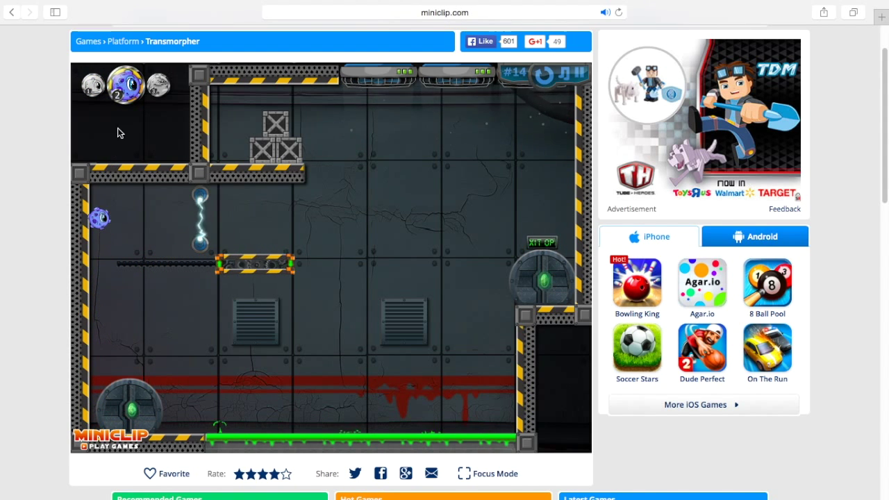
Crawl right along the ceiling and onto the moving platform, circling its underside to its right edge
key("Right")
key("Right")
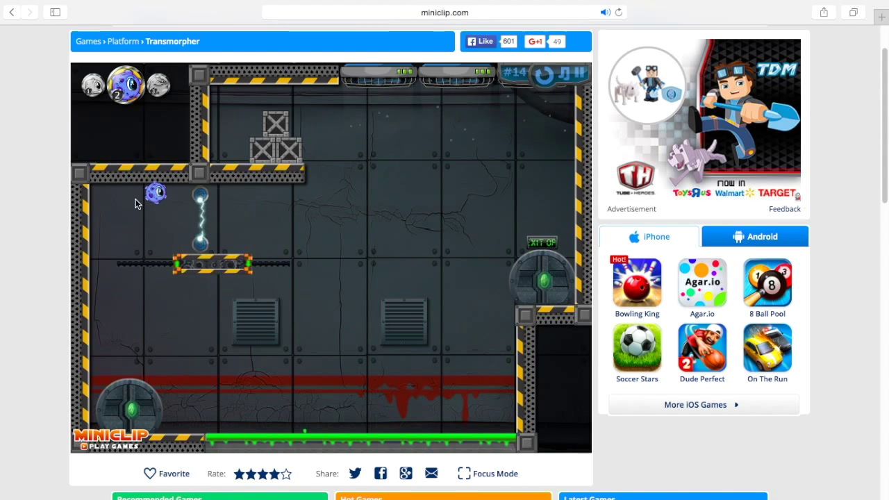
key("1")
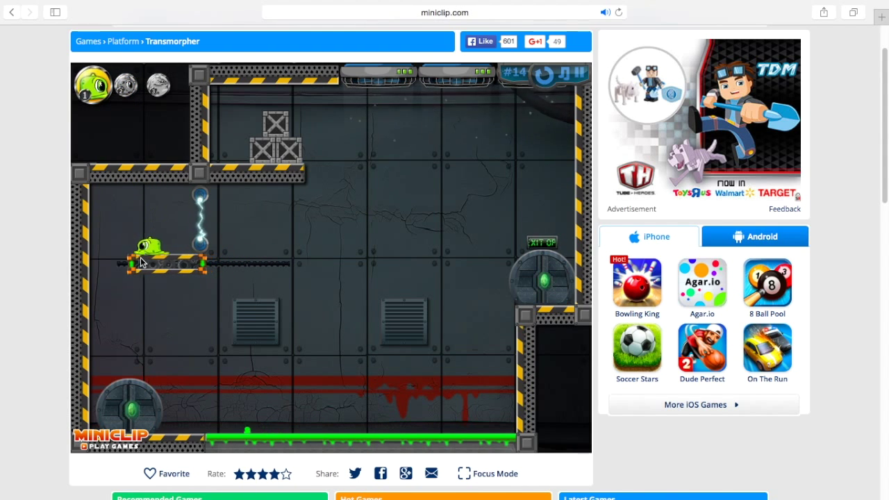
key("2")
key("Left")
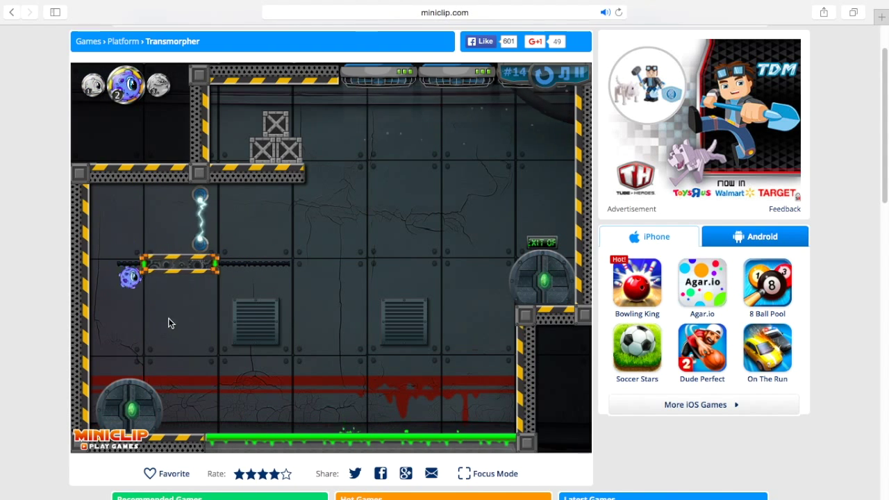
key("Right")
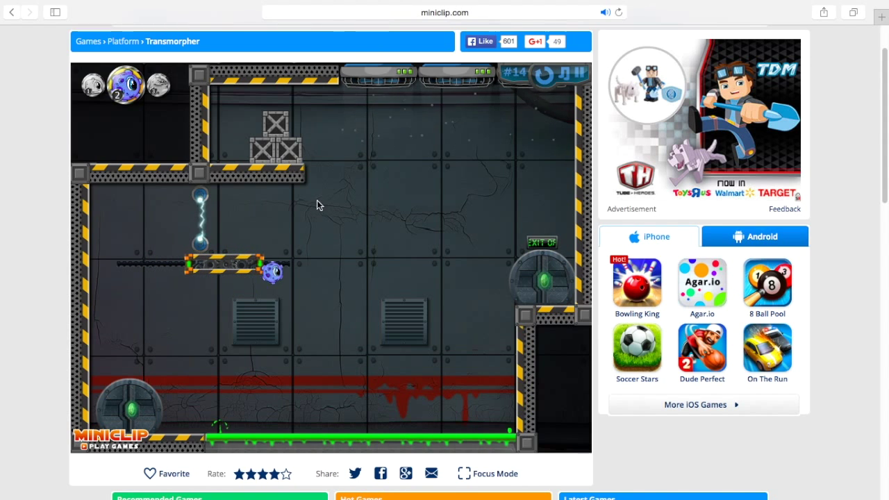
Jump from the platform as green, then crawl as blue onto the upper ledge beside the crates
key("1")
key("Up")
key("2")
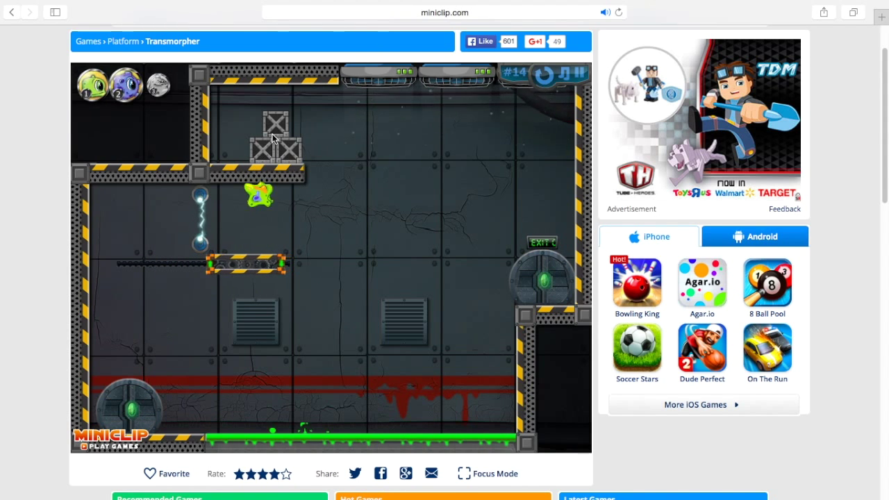
key("Right")
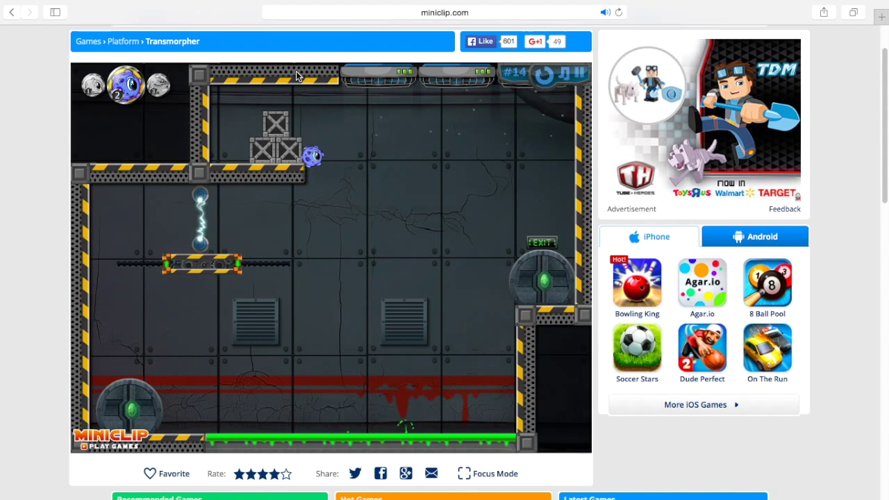
key("Left")
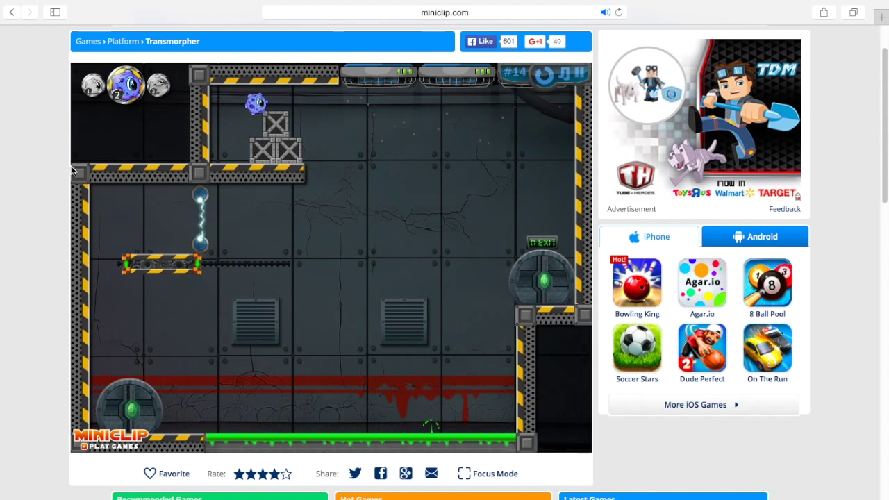
As the orange creature, push the crates off the ledge and step back left
key("3")
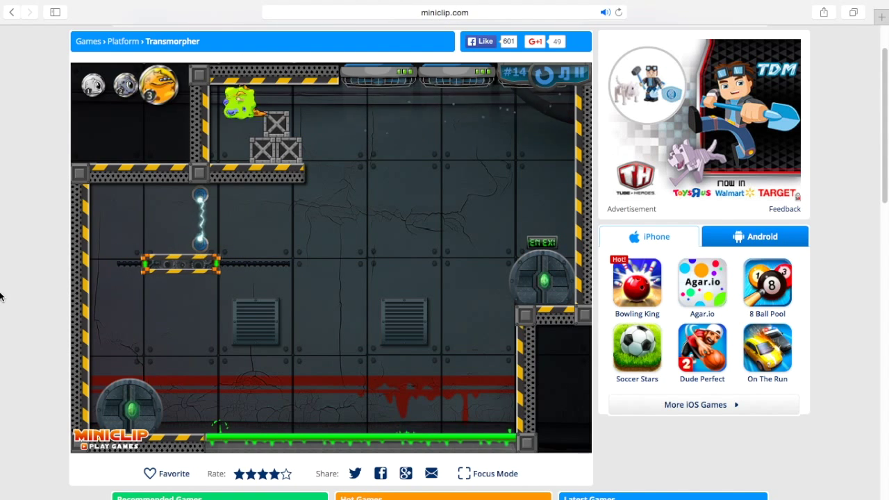
key("Right")
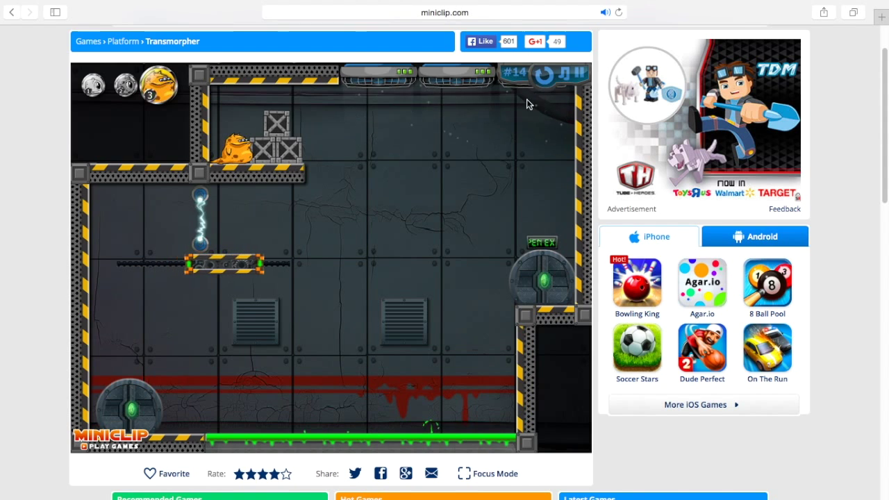
key("Right")
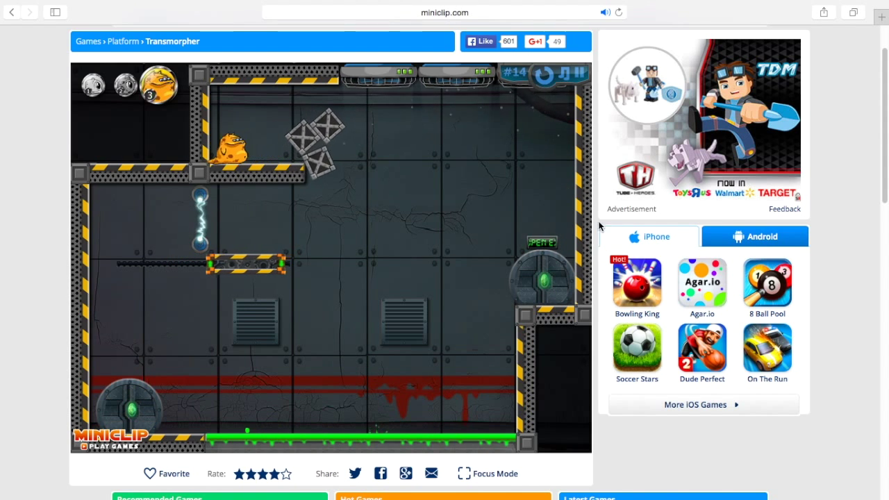
key("Left")
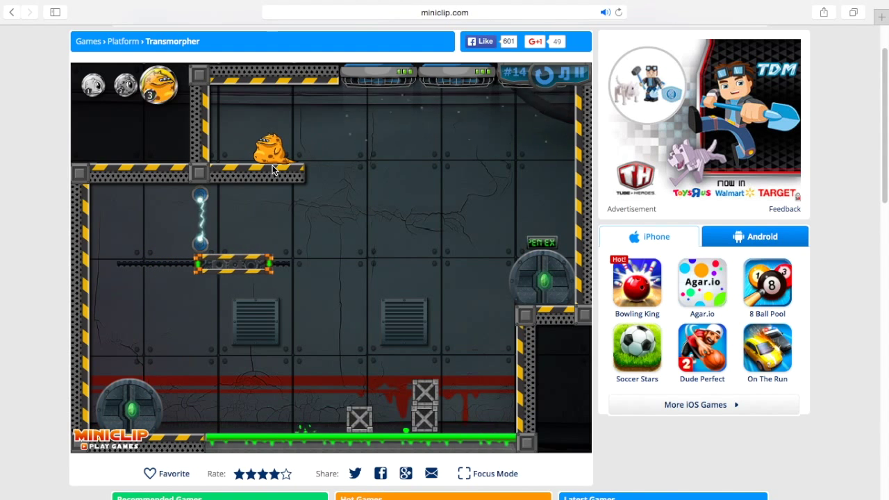
Move the orange creature left toward the ledge edge above the moving platform
key("Left")
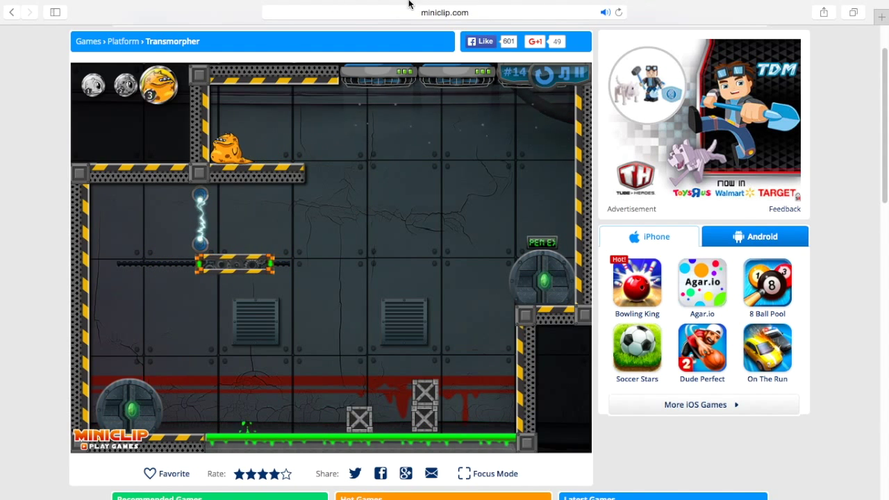